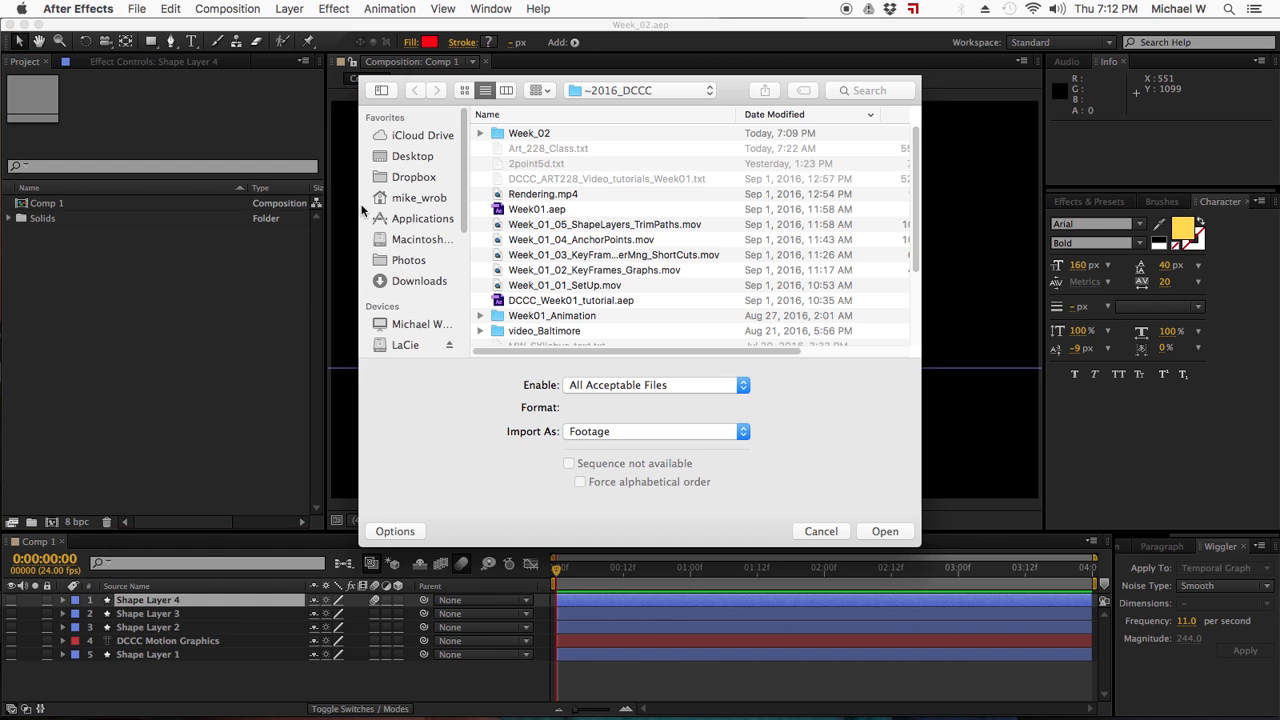
- Import GoogleImage.png as footage from the Week_02 folder
left_click(525, 137)
double_click(525, 137)
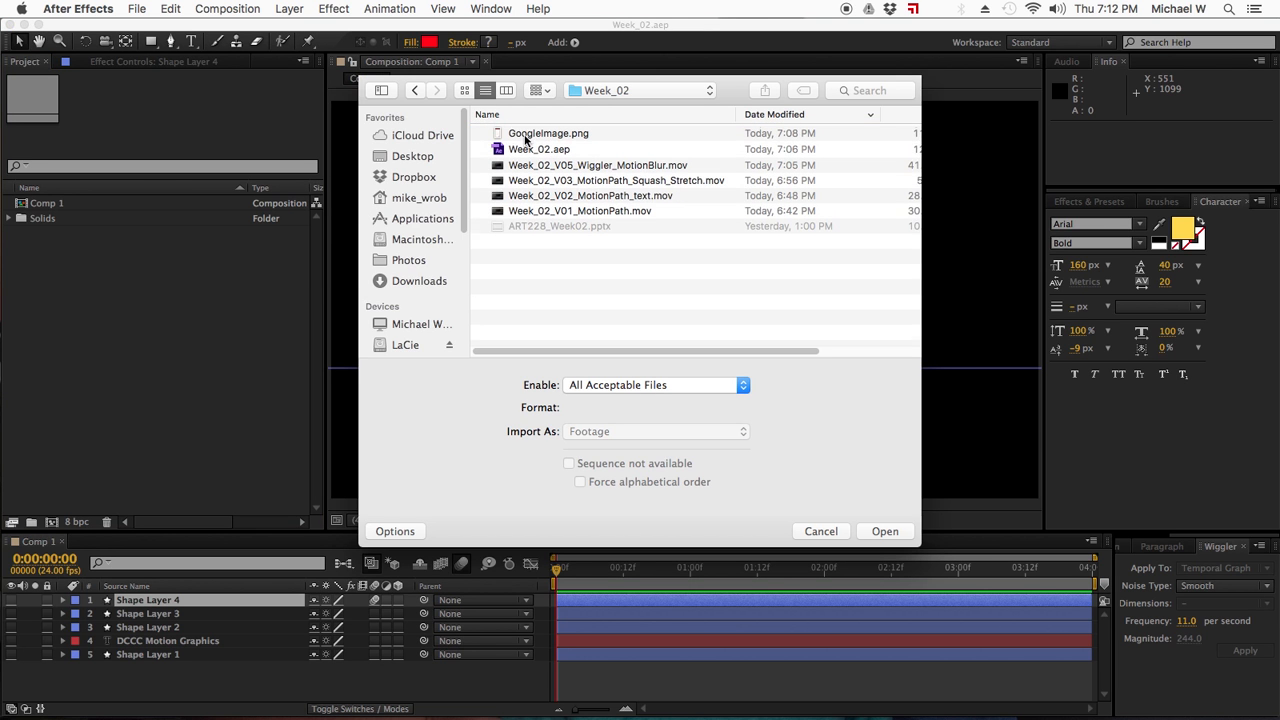
left_click(528, 134)
key("Return")
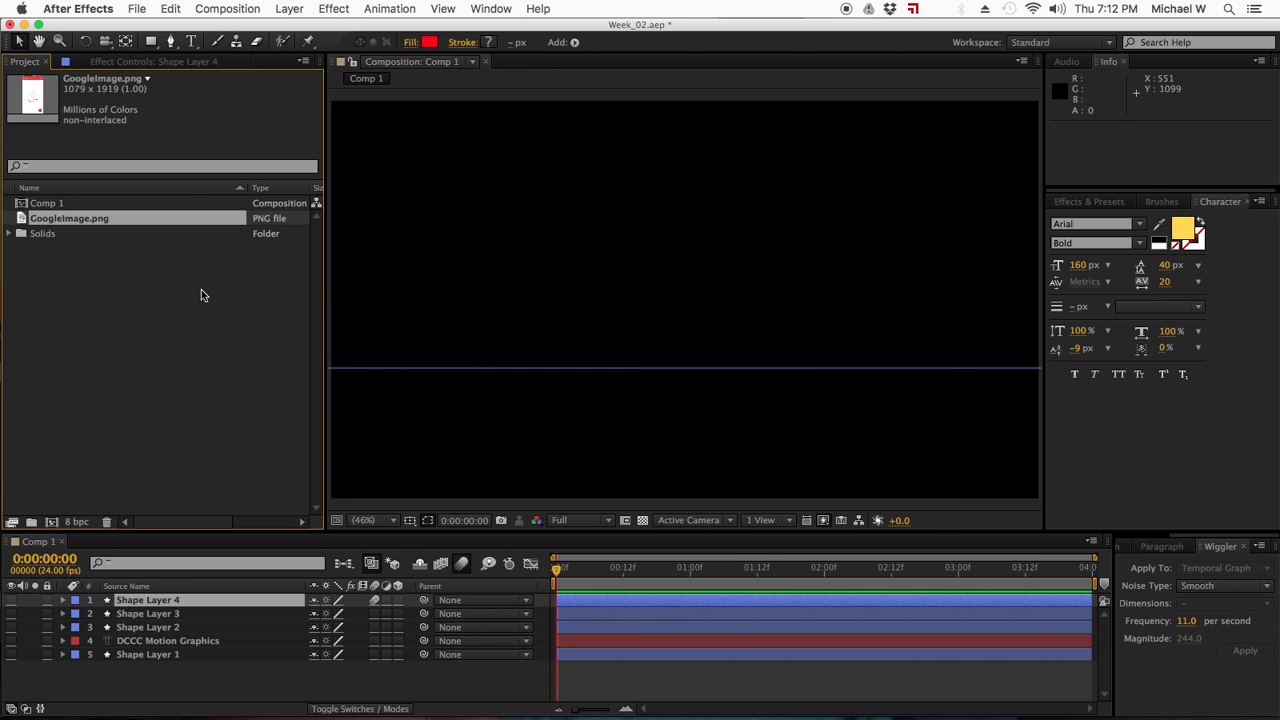
- Place GoogleImage.png as a hidden layer at the top of Comp 1's layer stack and save the project
left_click_drag(57, 219, 173, 600)
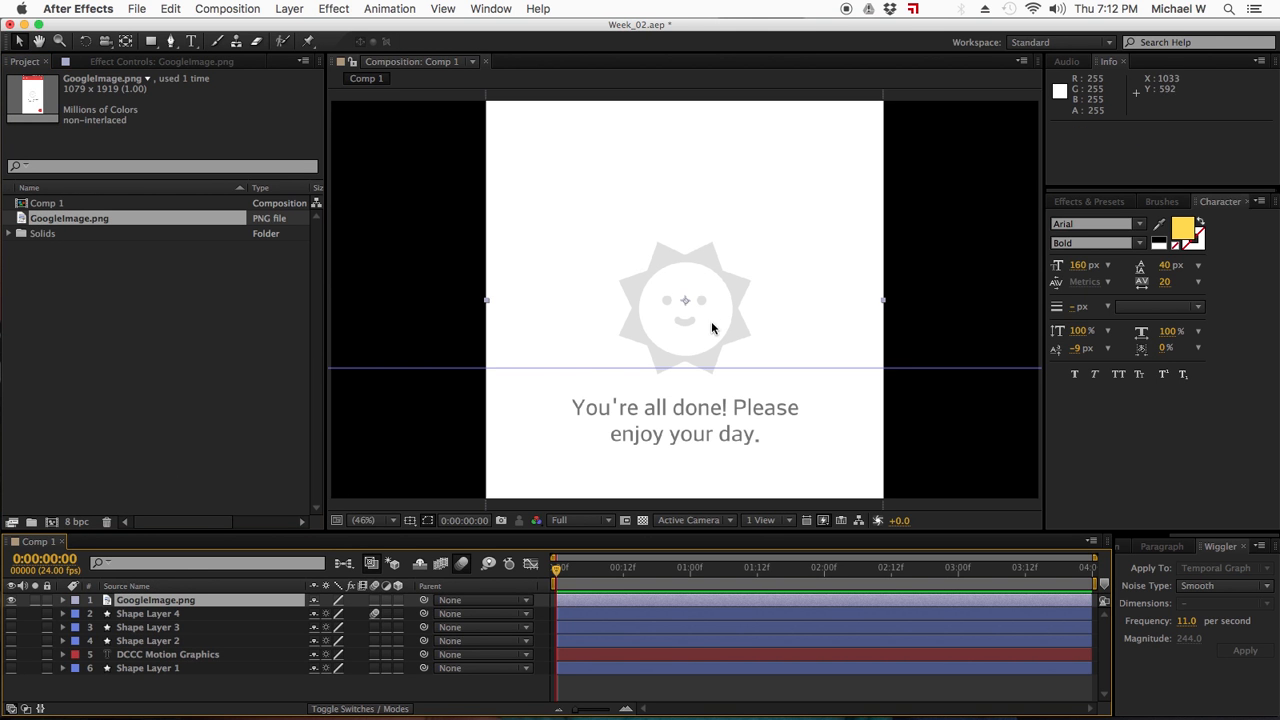
left_click(12, 601)
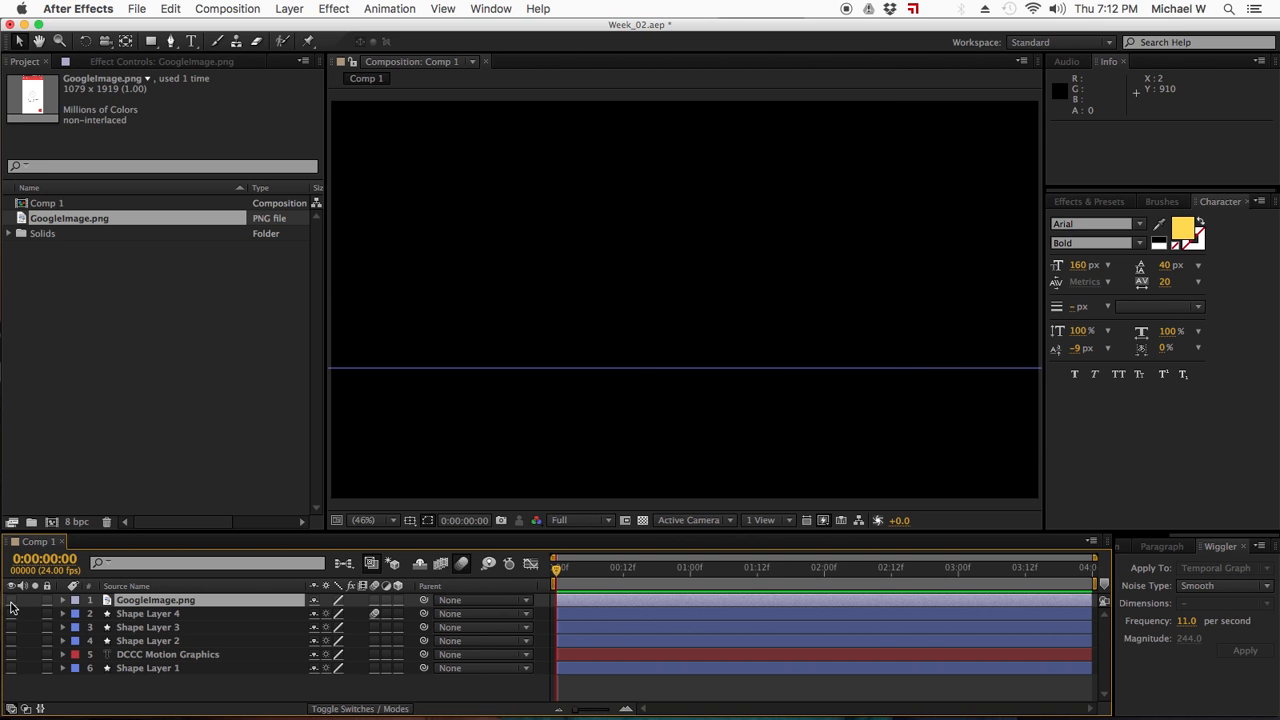
key("super+s")
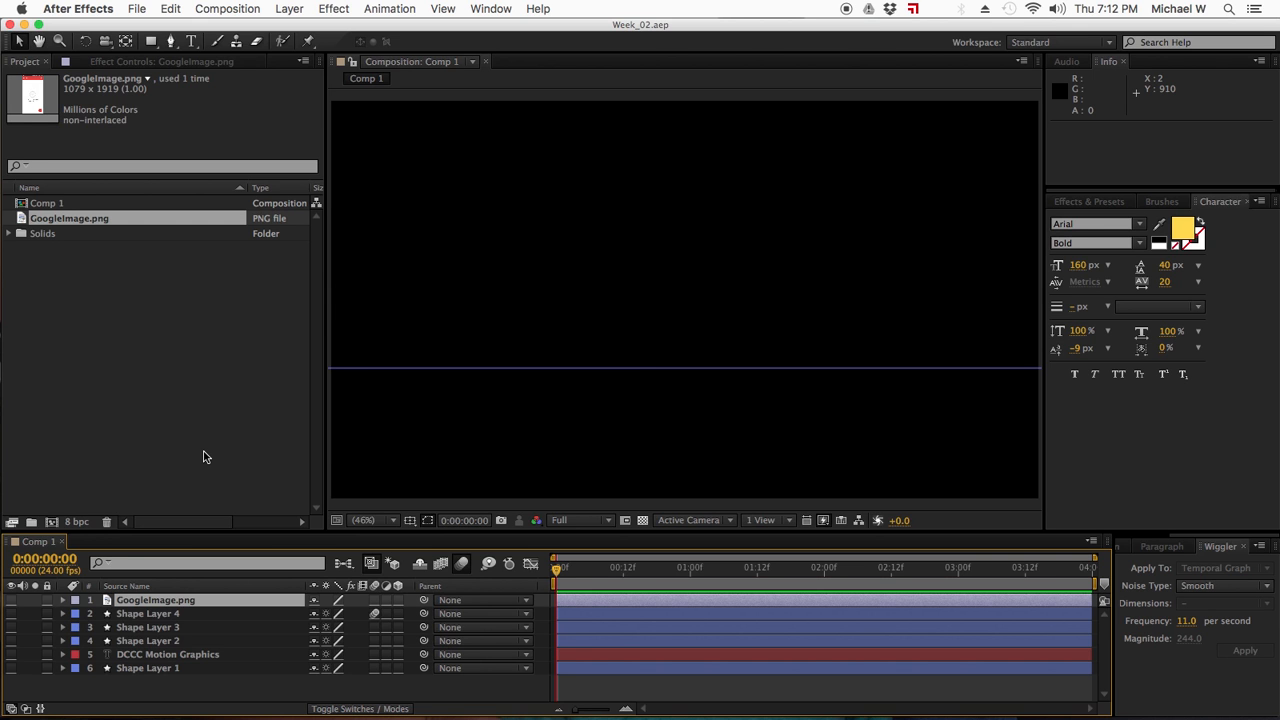
- Create a new shape layer in Comp 1 and add a polystar path and a fill to it
left_click(288, 9)
mouse_move(298, 28)
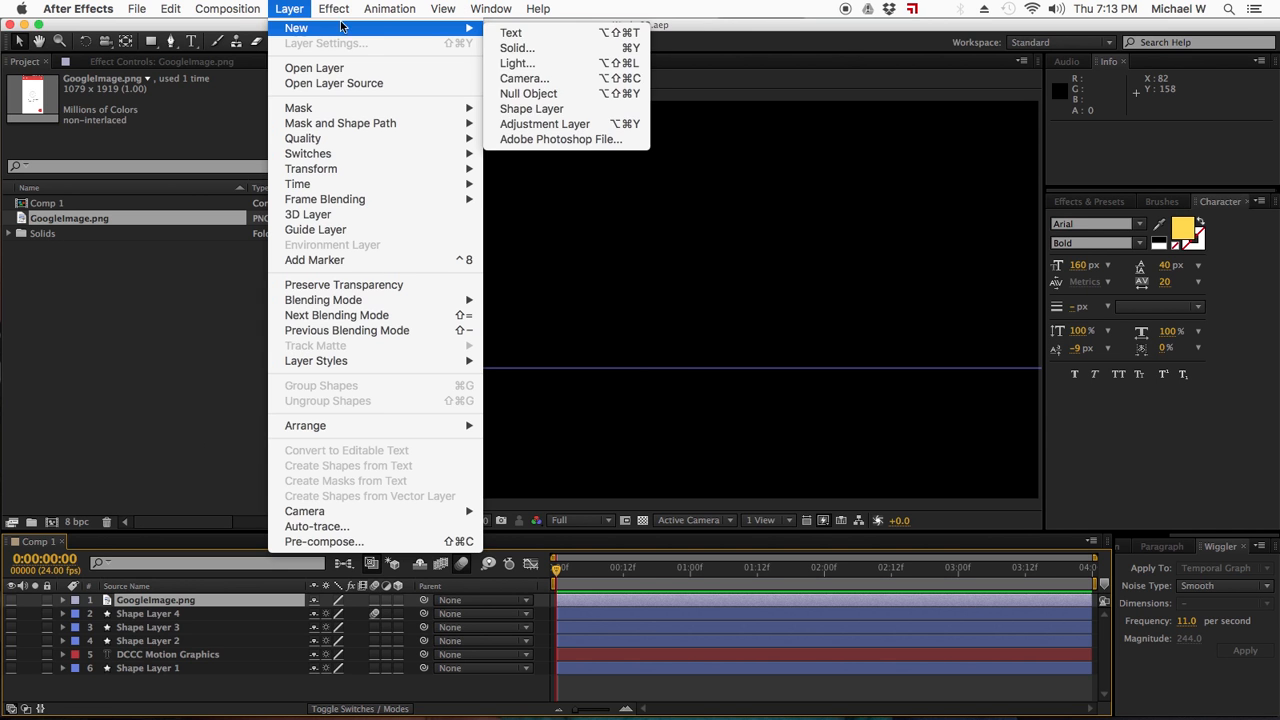
left_click(539, 108)
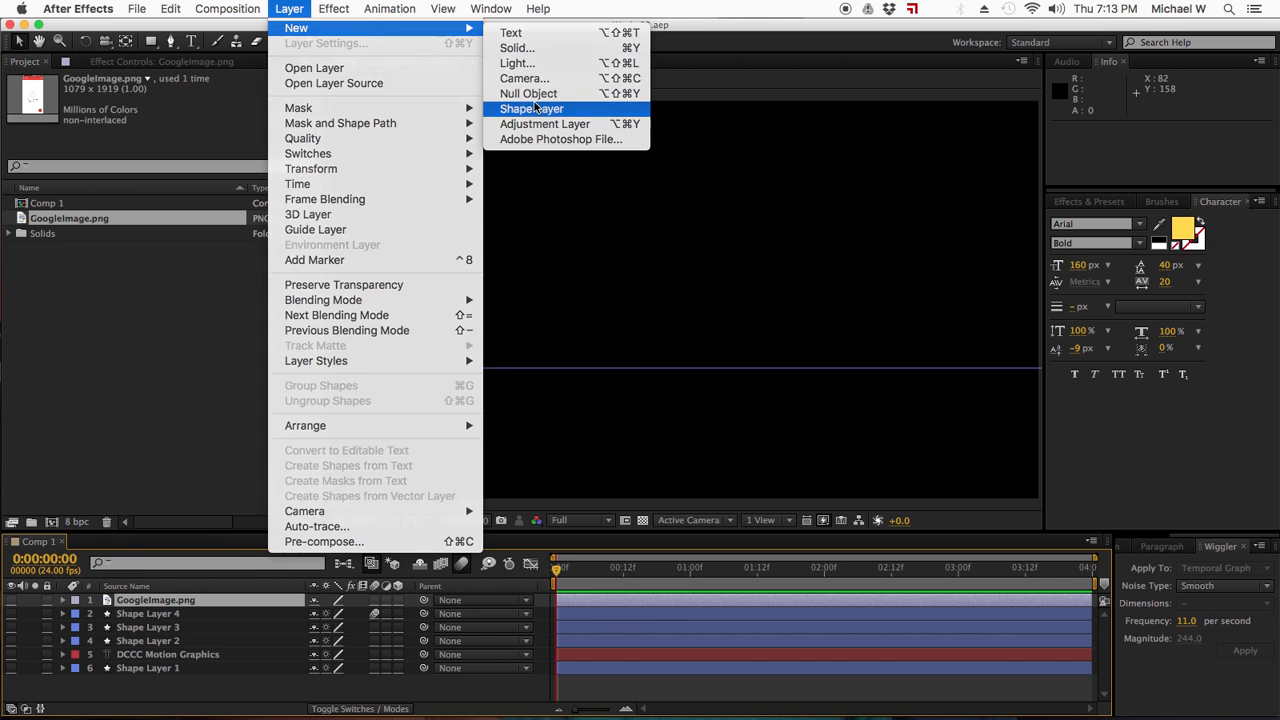
left_click(574, 42)
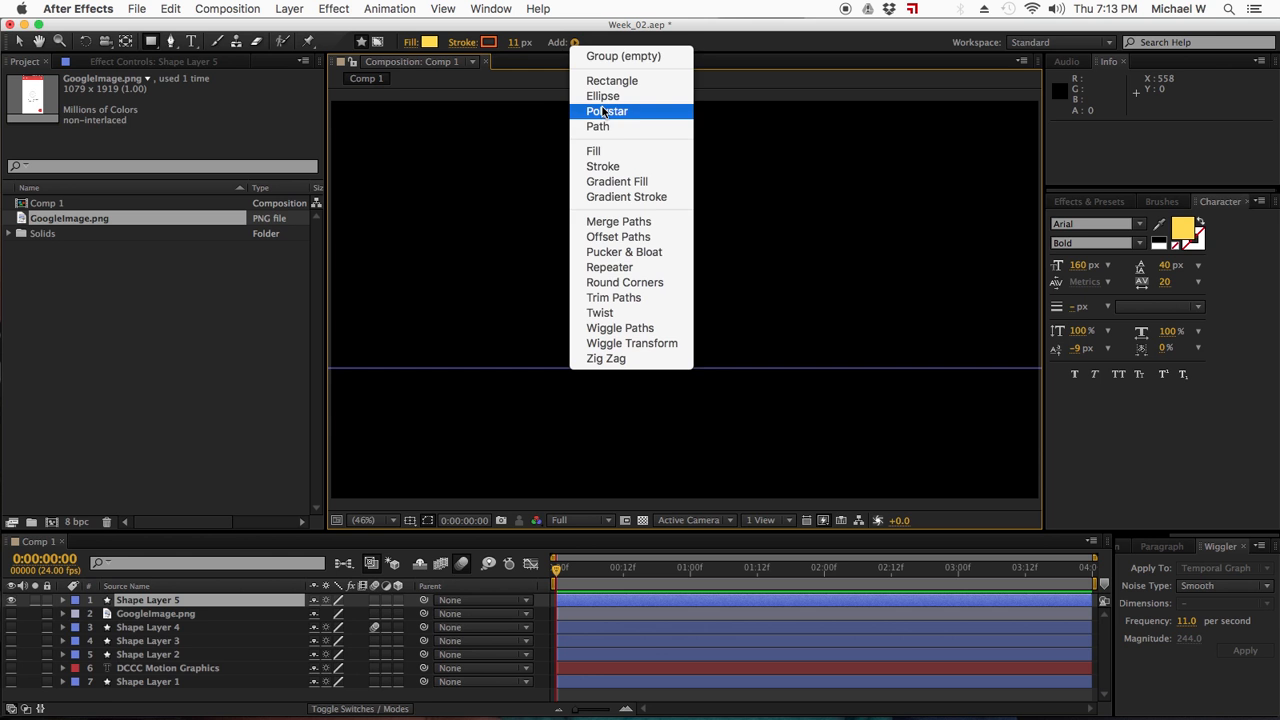
left_click(631, 111)
left_click(574, 42)
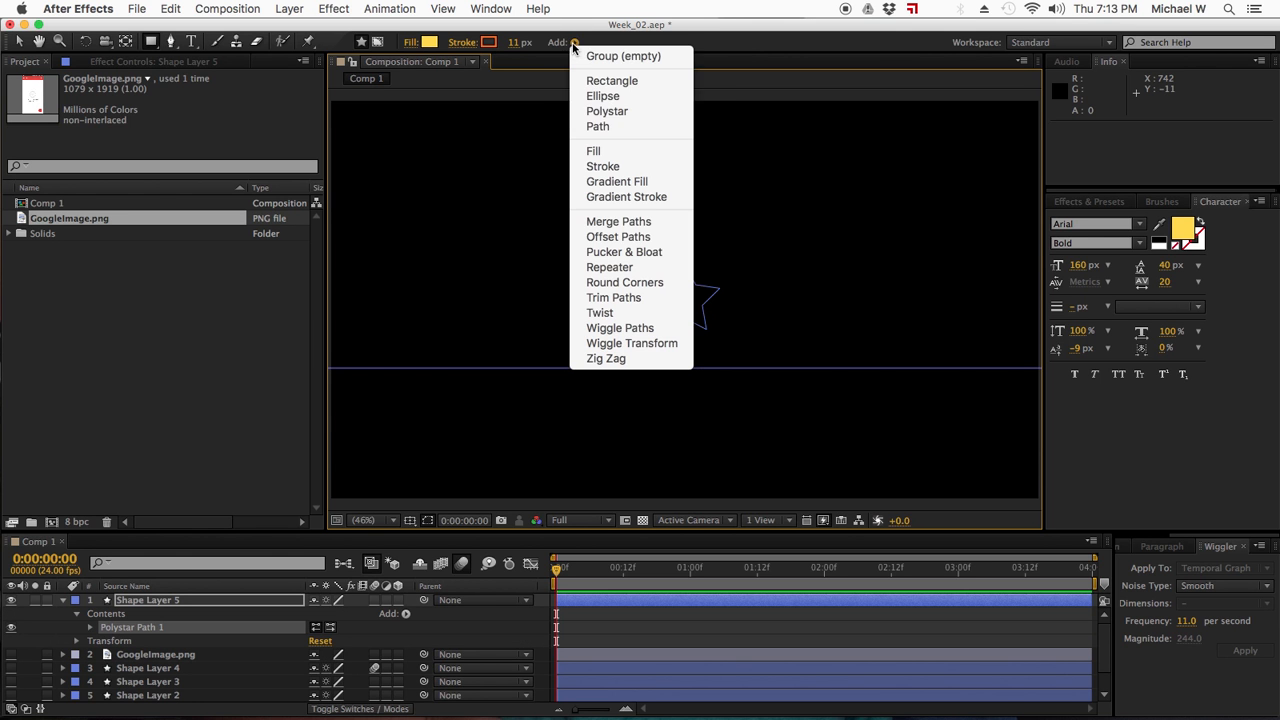
left_click(603, 151)
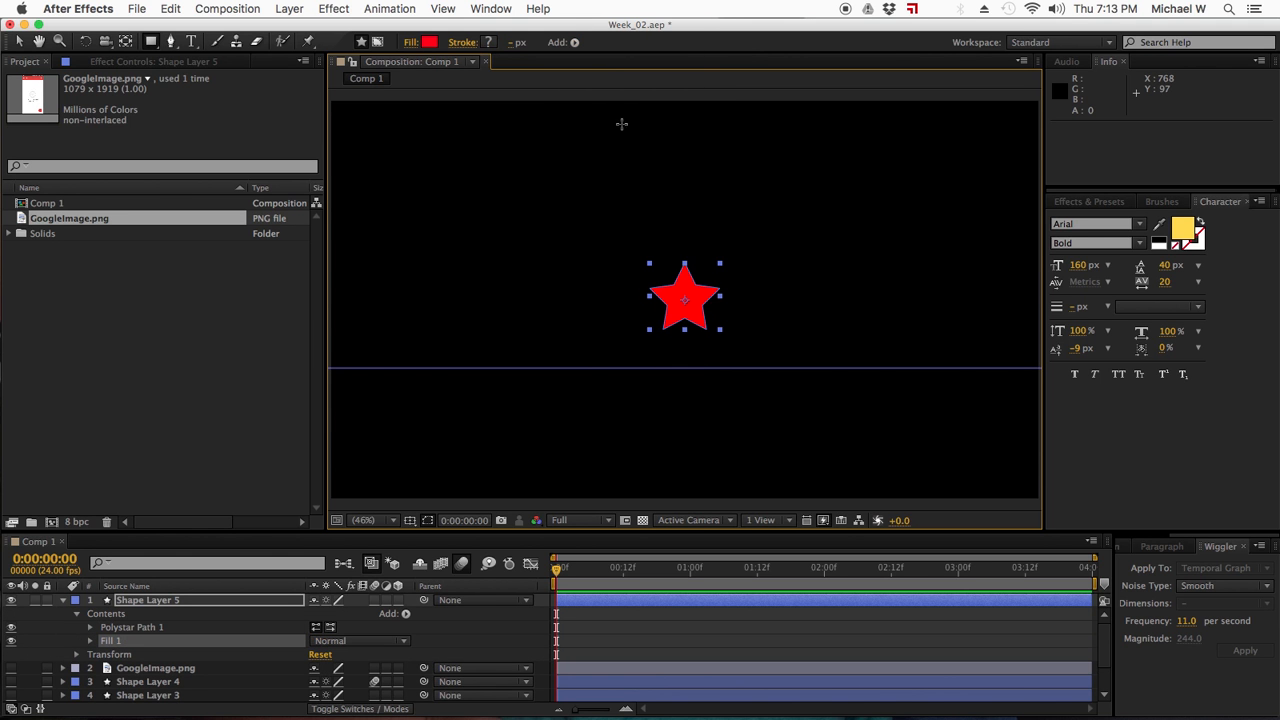
- Set the star's fill colour to grey 9F9F9F and scale the shape layer up proportionally to about 476%
left_click(428, 44)
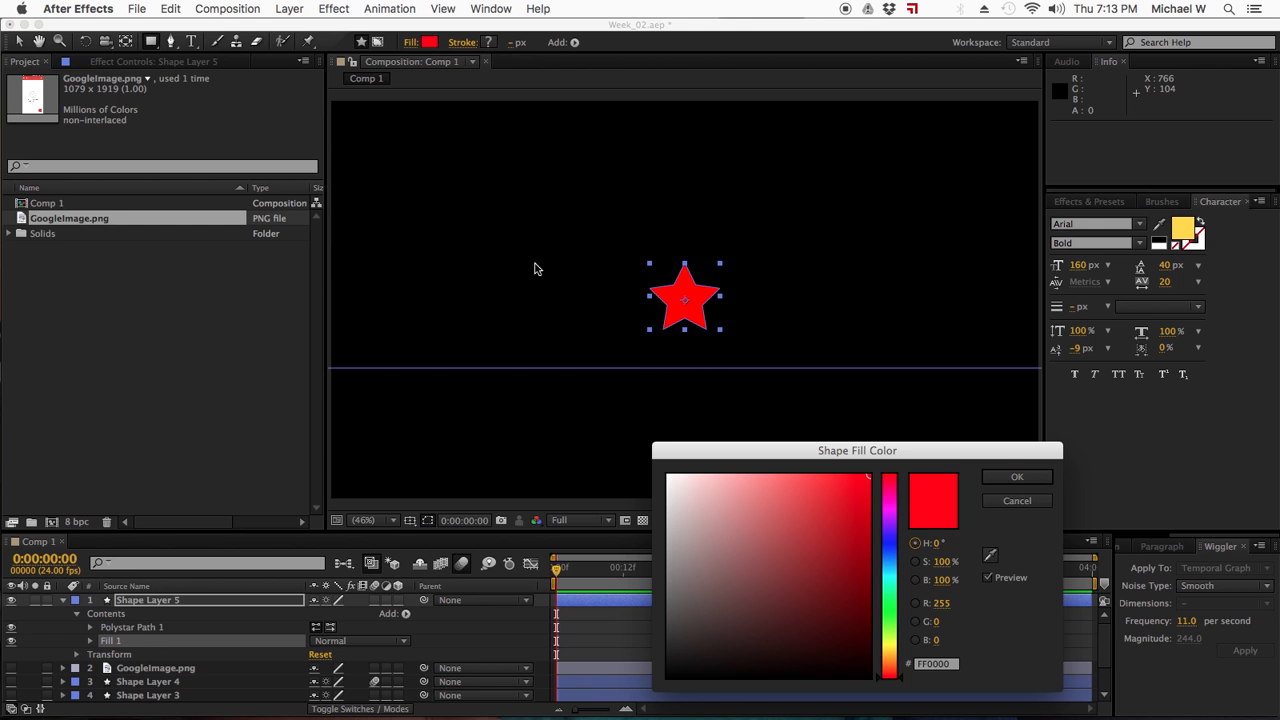
mouse_move(747, 480)
left_mouse_down()
mouse_move(690, 550)
mouse_move(664, 551)
left_mouse_up()
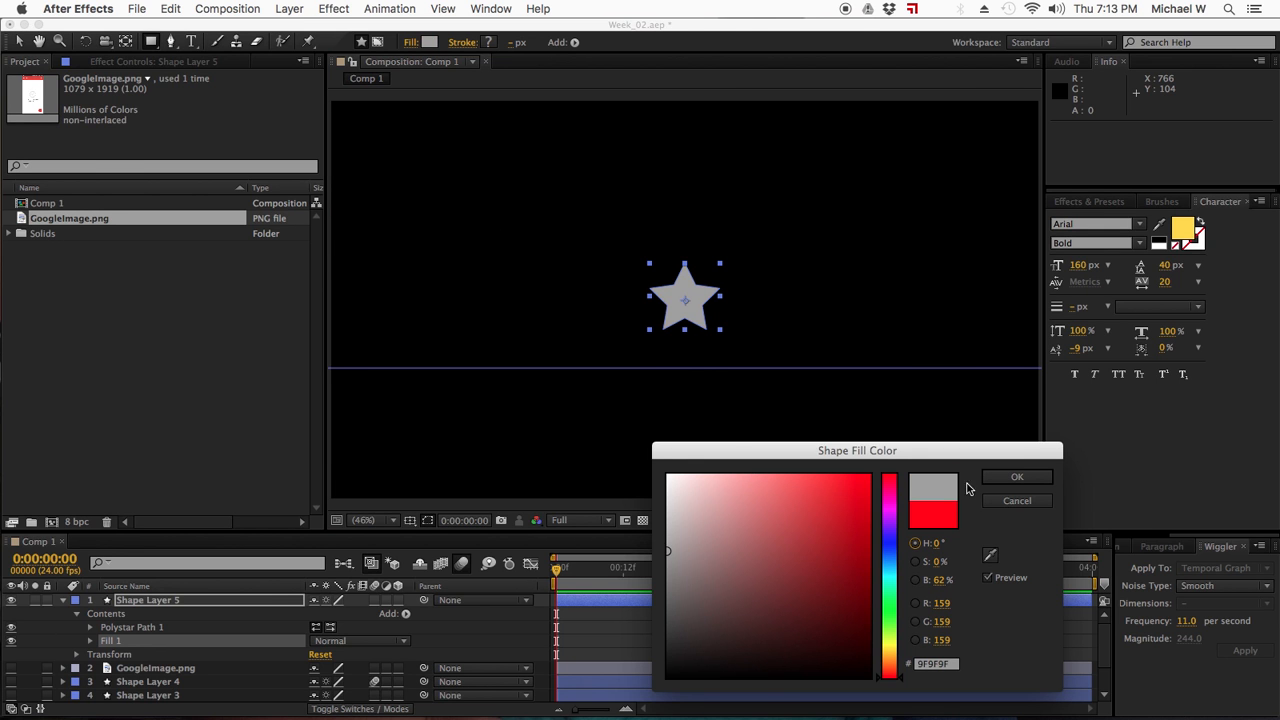
left_click(1031, 482)
left_click(19, 43)
left_click_drag(649, 268, 494, 126)
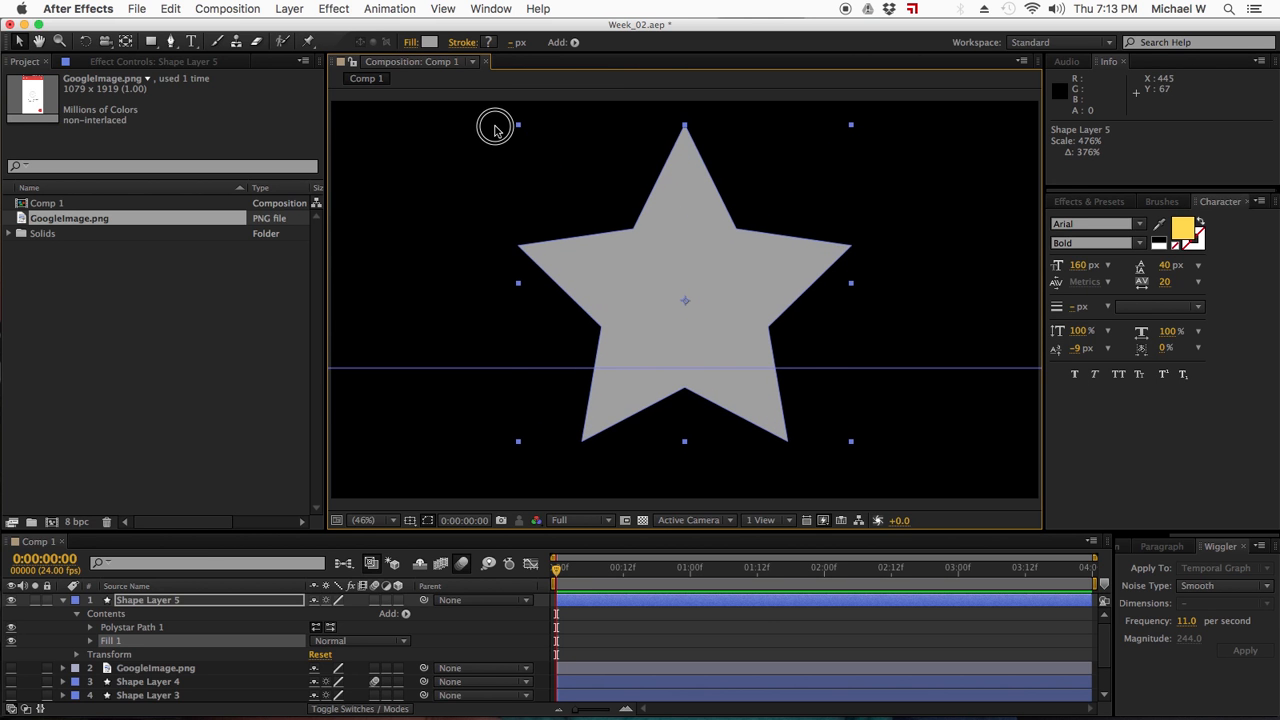
- Remove the horizontal guide from the composition view, showing the rulers only while doing so
left_click(491, 370)
key("super+r")
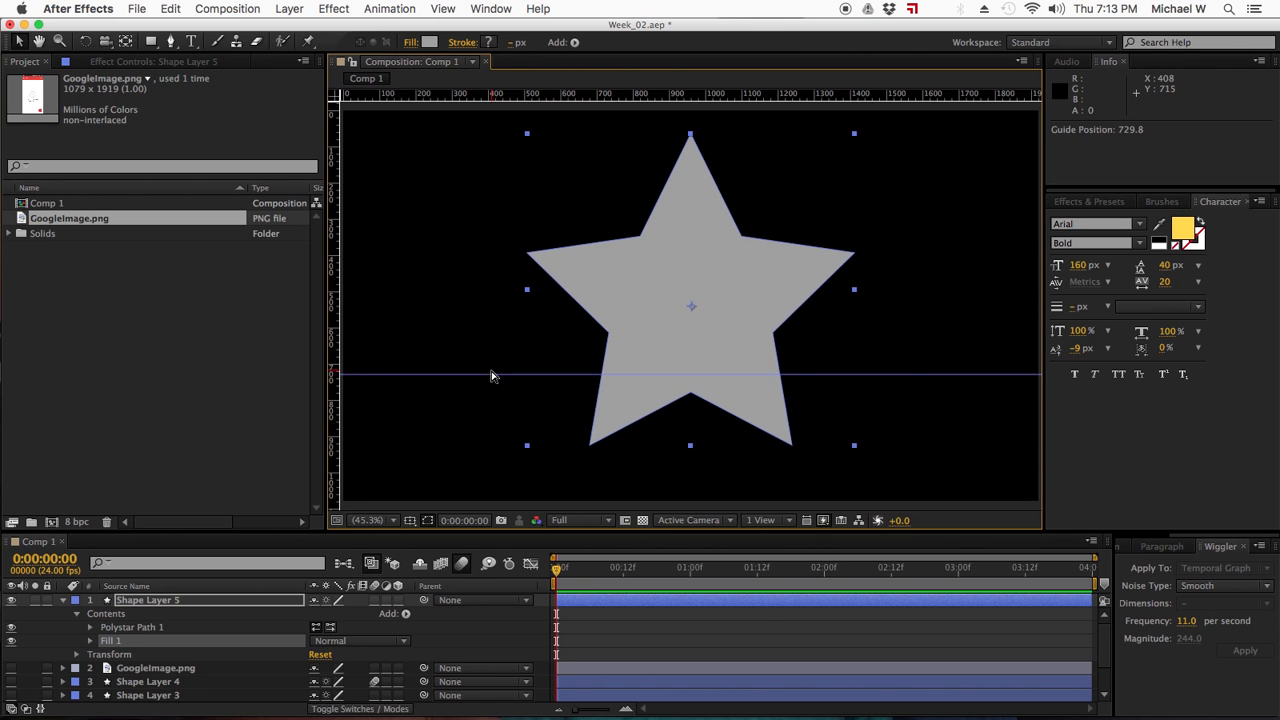
left_click_drag(491, 377, 543, 40)
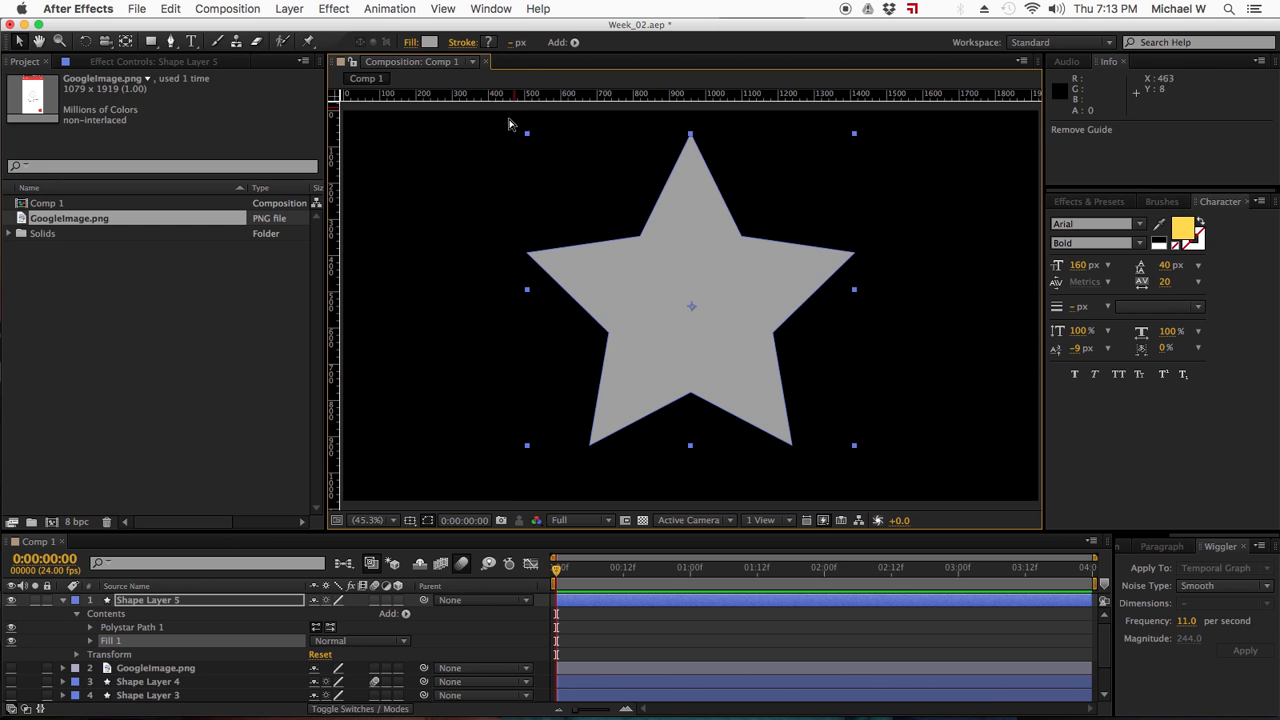
key("super+r")
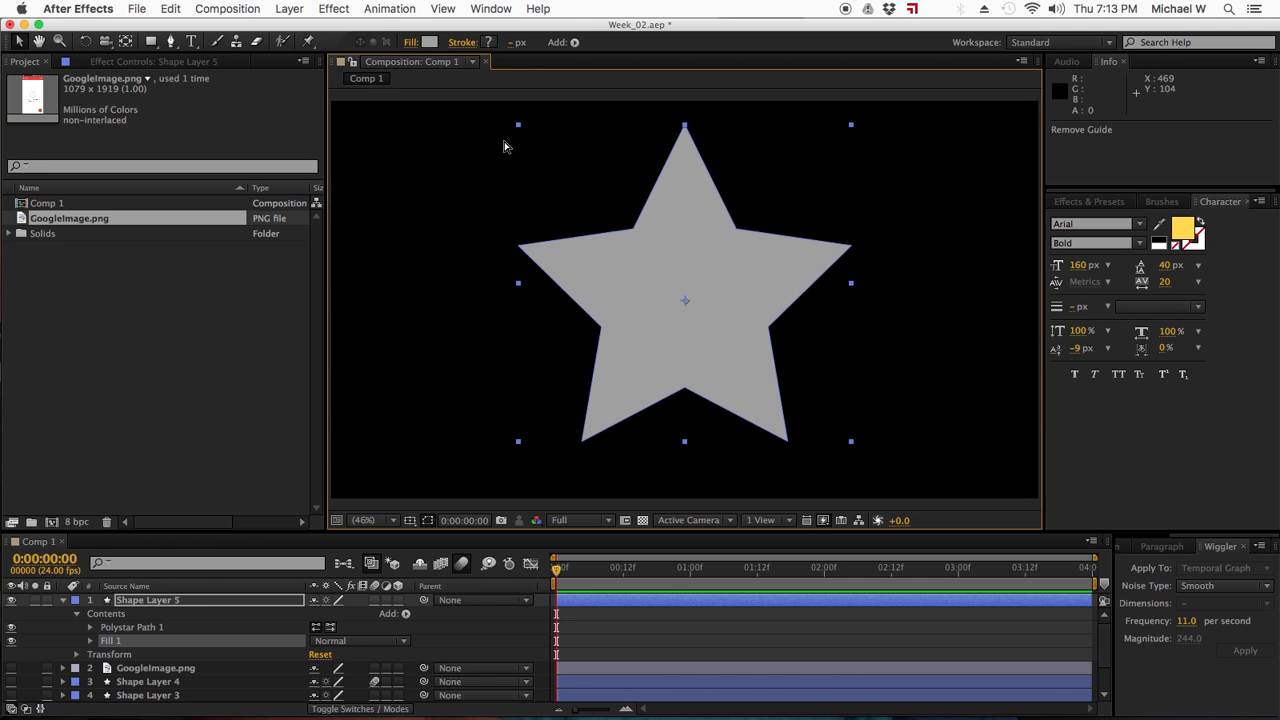
- Set the number of points of the polystar path to 8
left_click(91, 628)
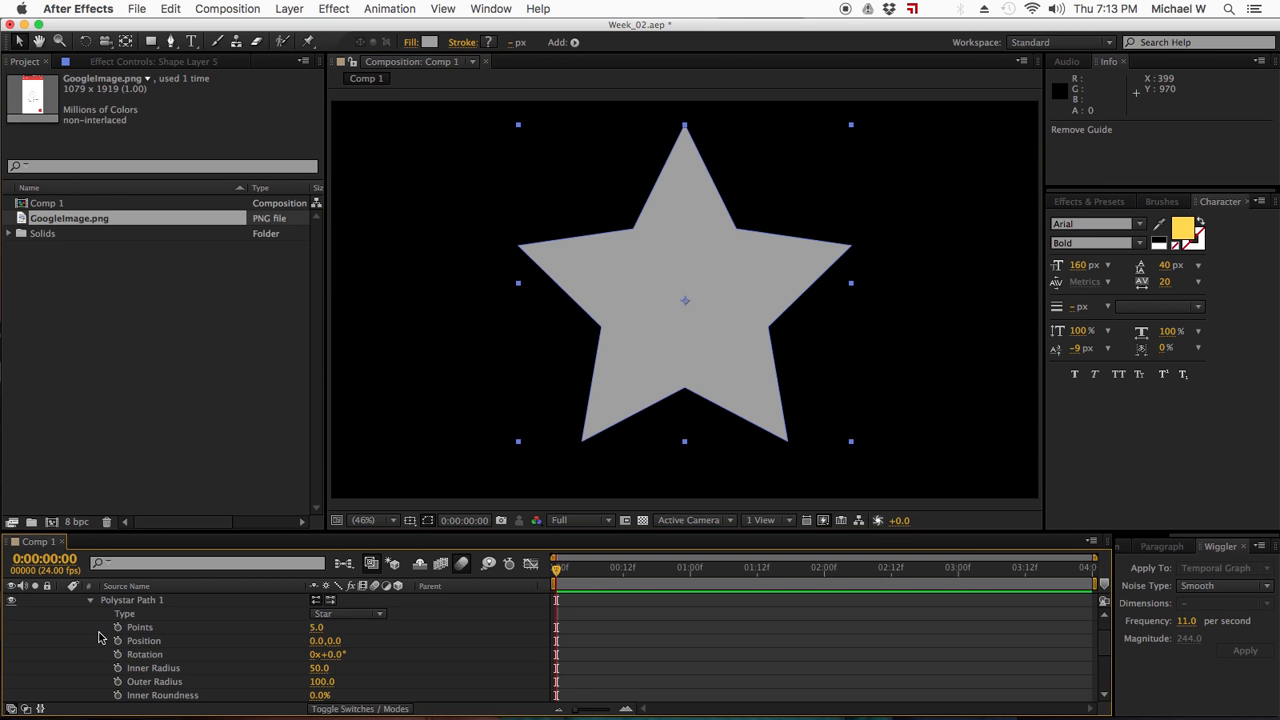
left_click(315, 630)
type("8")
key("Return")
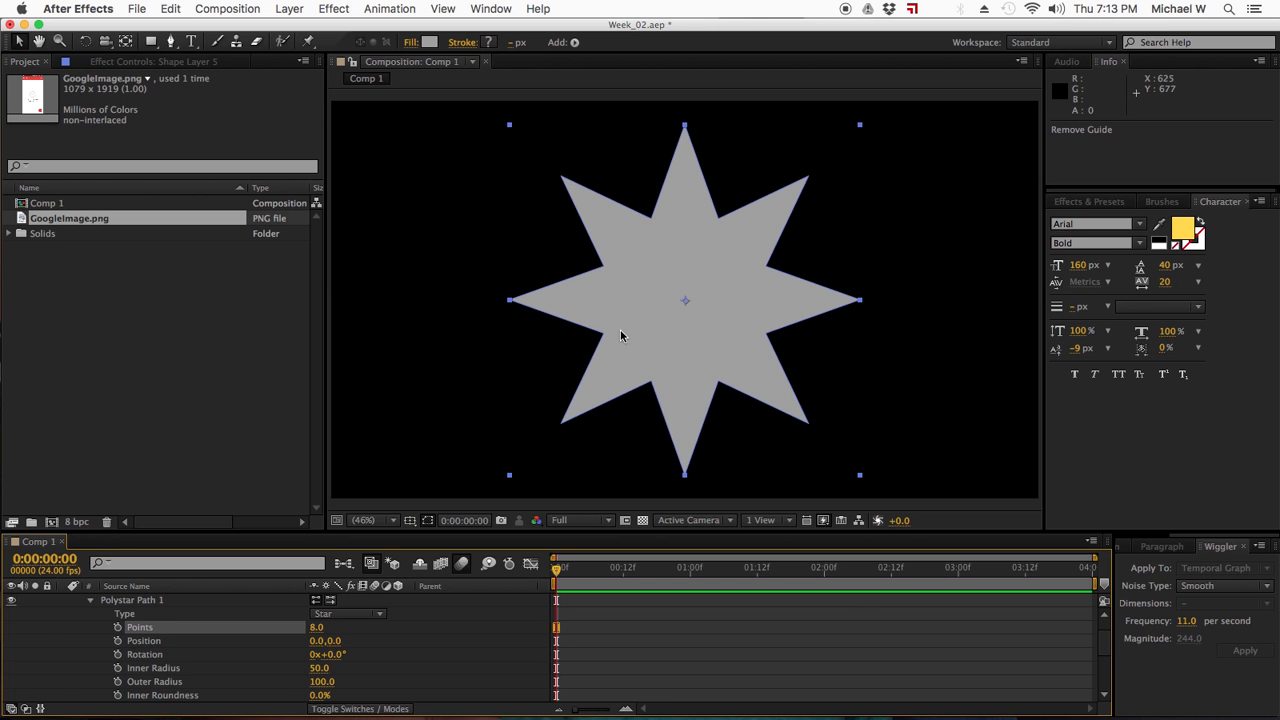
- Try an inner radius of 78 on the polystar path and undo the change
scroll(408, 634, "down", 3)
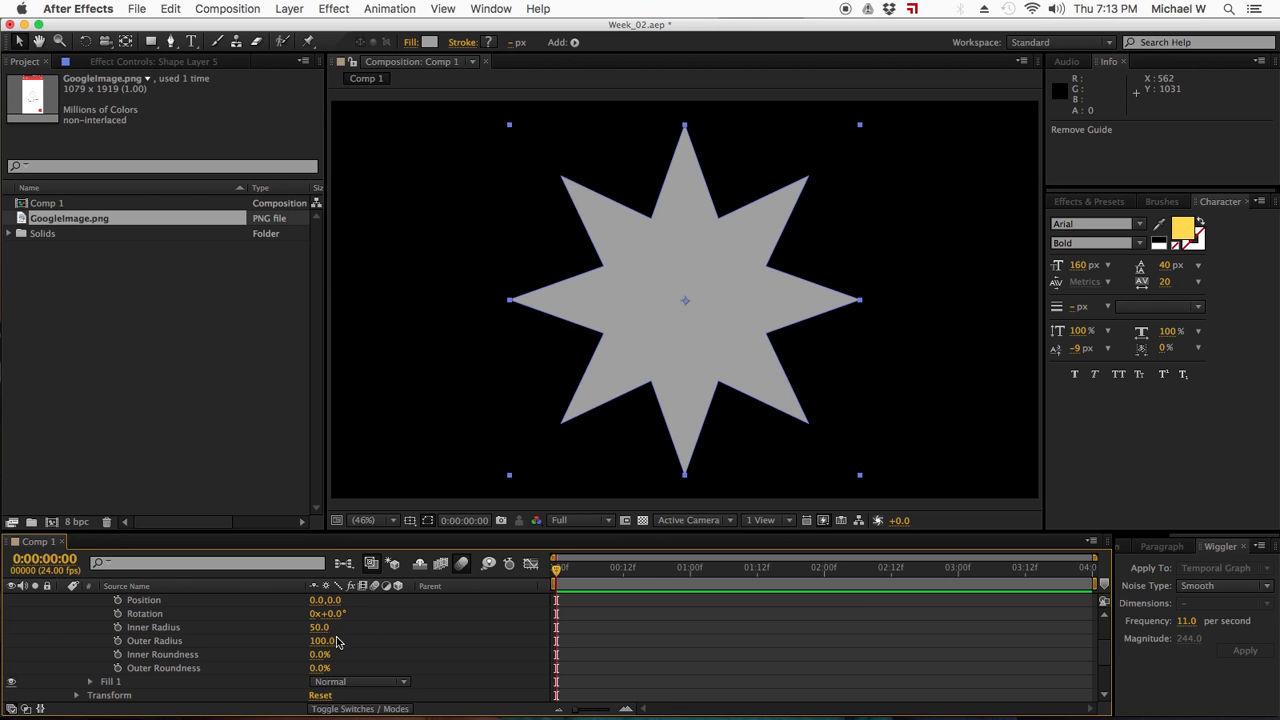
left_click_drag(318, 627, 335, 630)
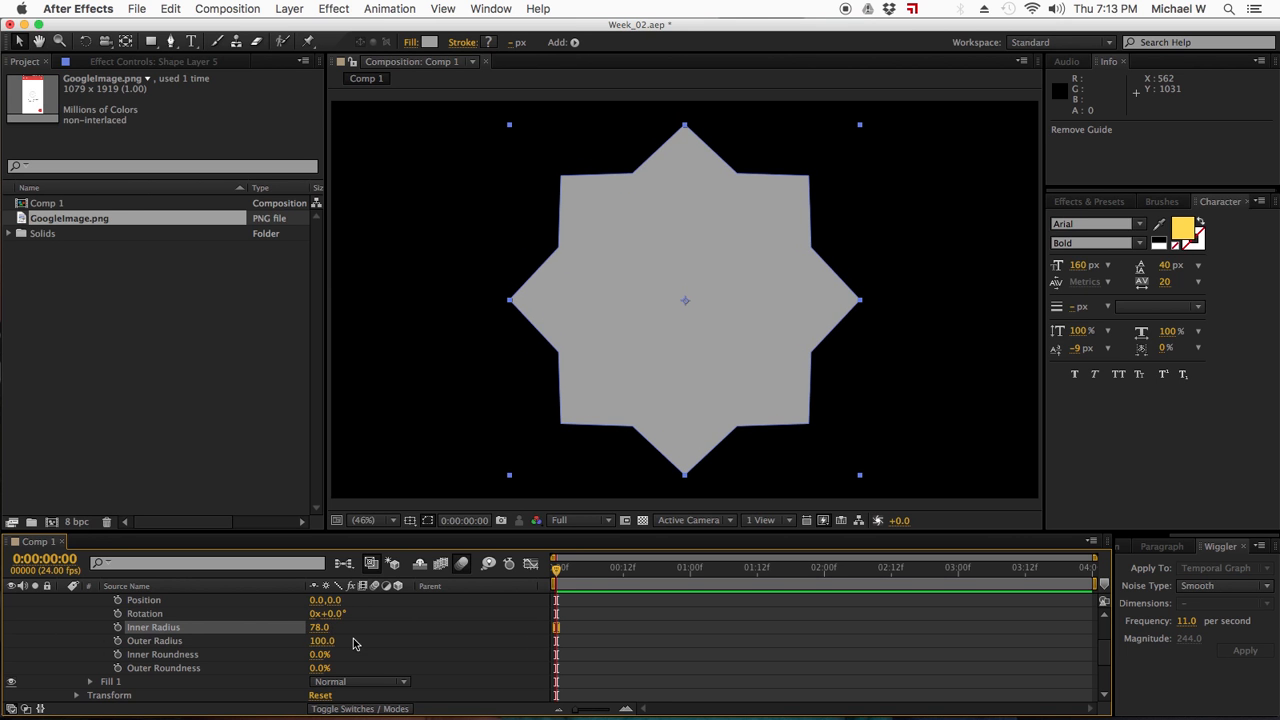
key("super+z")
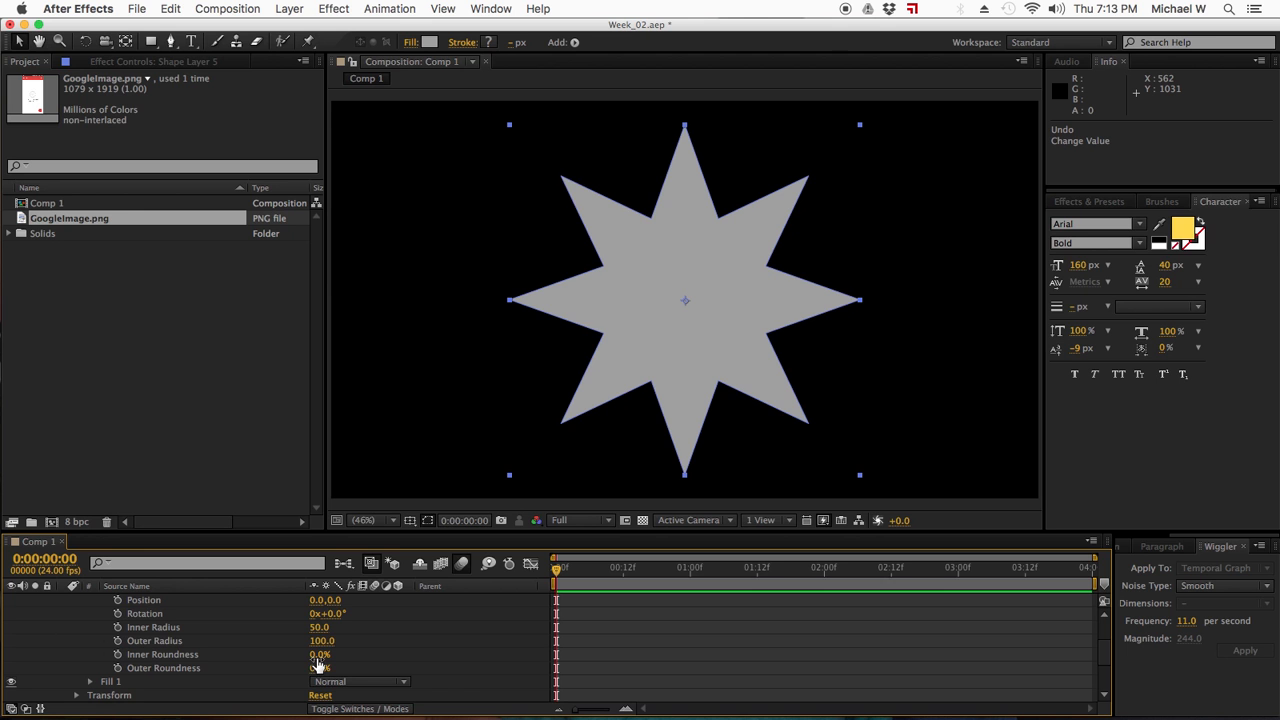
- Try negative inner and outer roundness values on the polystar path and reset both to 0%
left_click_drag(318, 660, 240, 660)
mouse_move(318, 672)
left_mouse_down()
mouse_move(271, 666)
mouse_move(376, 670)
mouse_move(185, 686)
mouse_move(323, 681)
left_mouse_up()
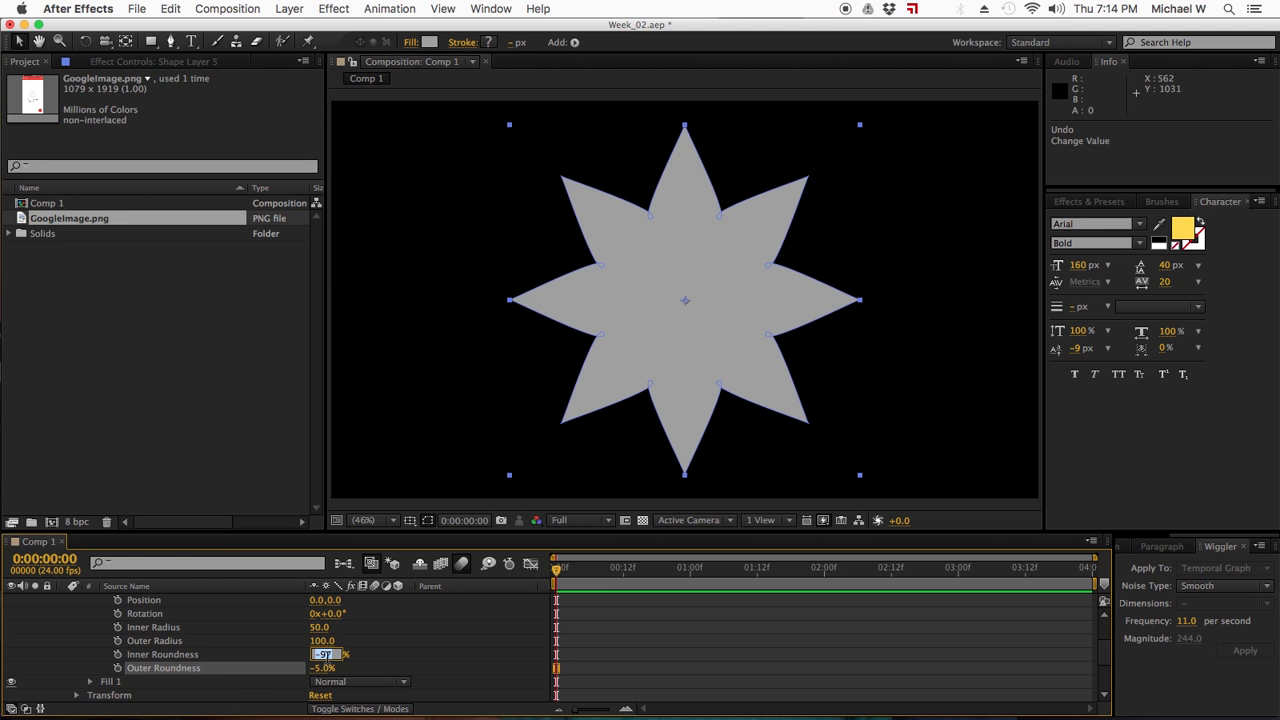
key("Tab")
type("0")
key("Tab")
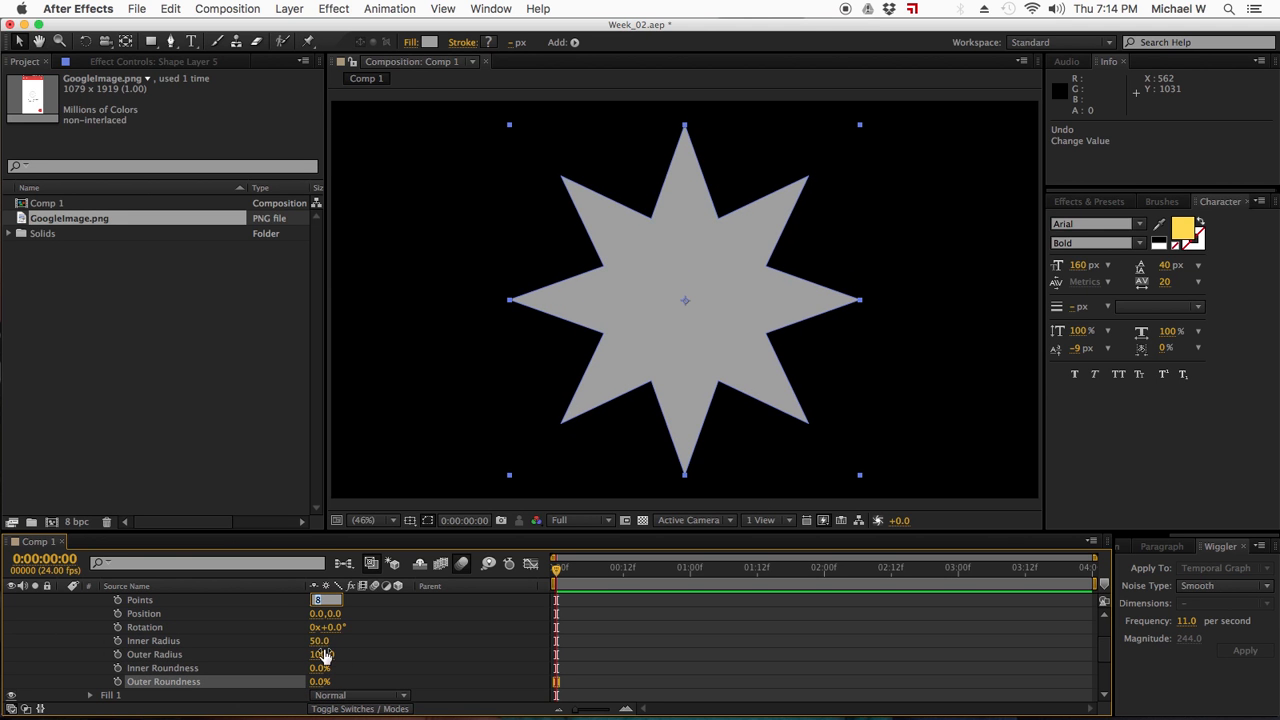
- Increase the polystar path's inner radius to 77 for shorter, wider points
left_click_drag(315, 647, 338, 641)
scroll(434, 648, "up", 3)
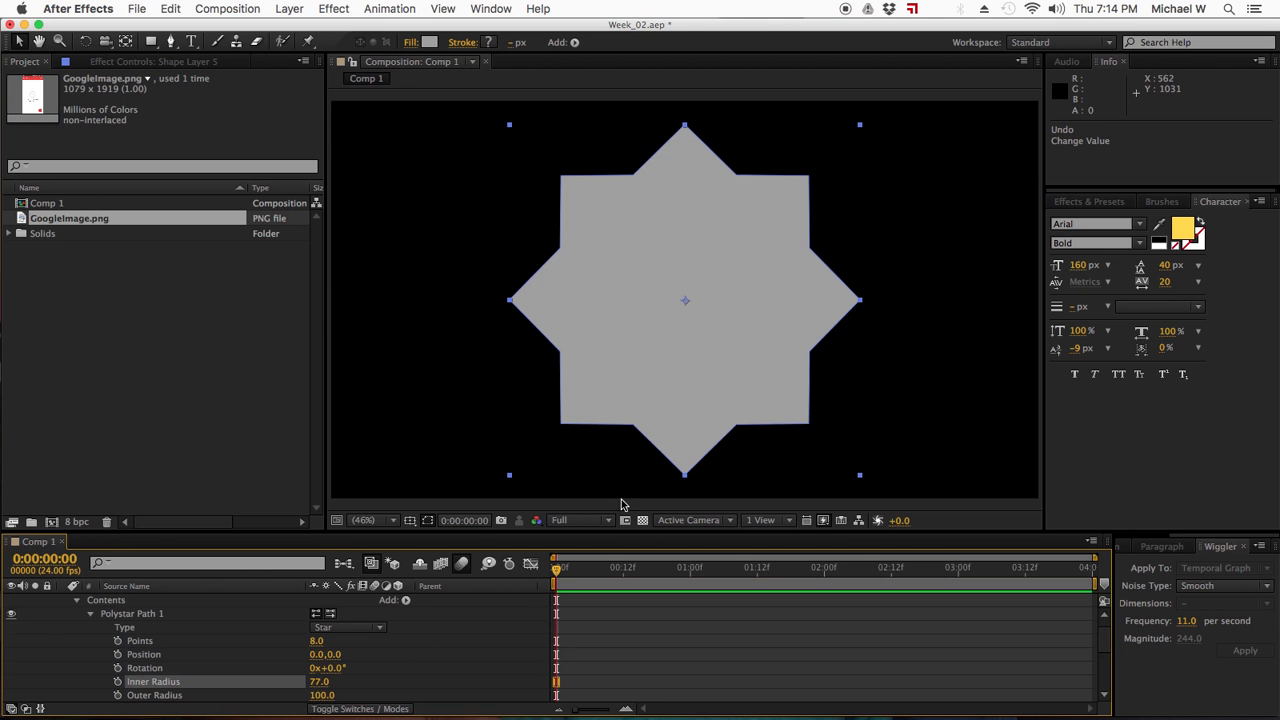
scroll(437, 630, "up", 1)
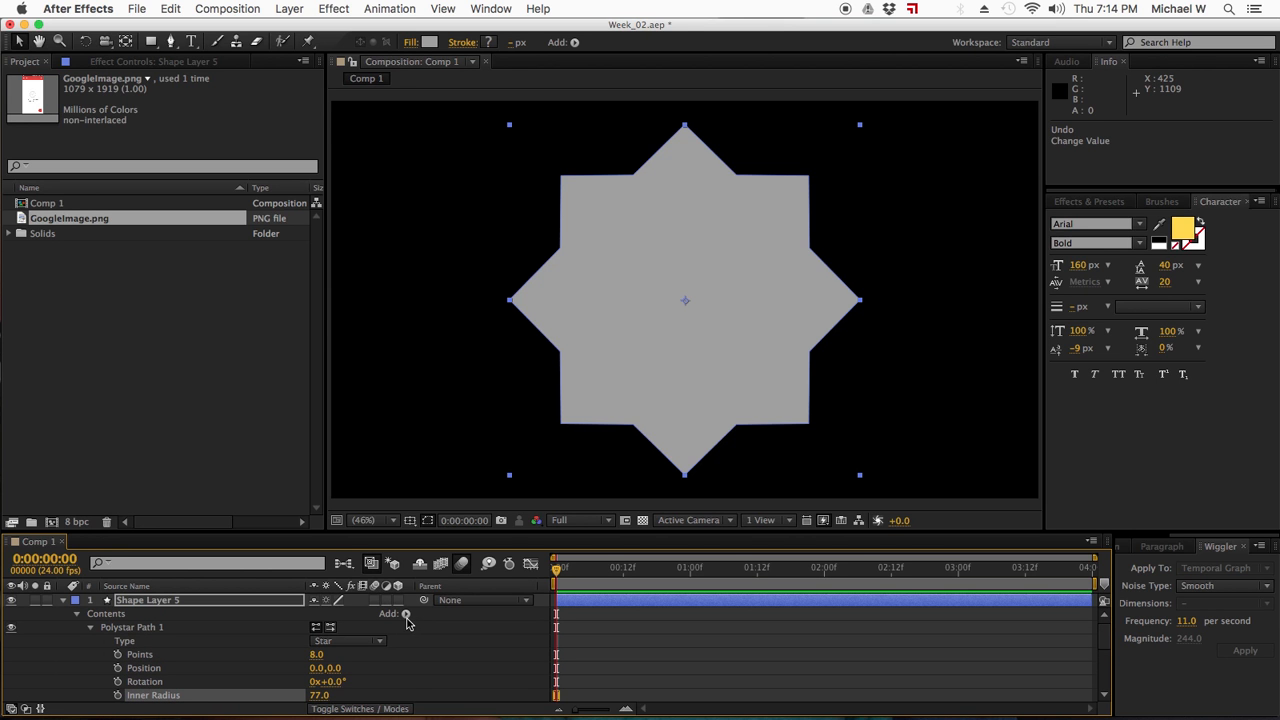
- Add an ellipse path to the contents of Shape Layer 5
left_click(405, 614)
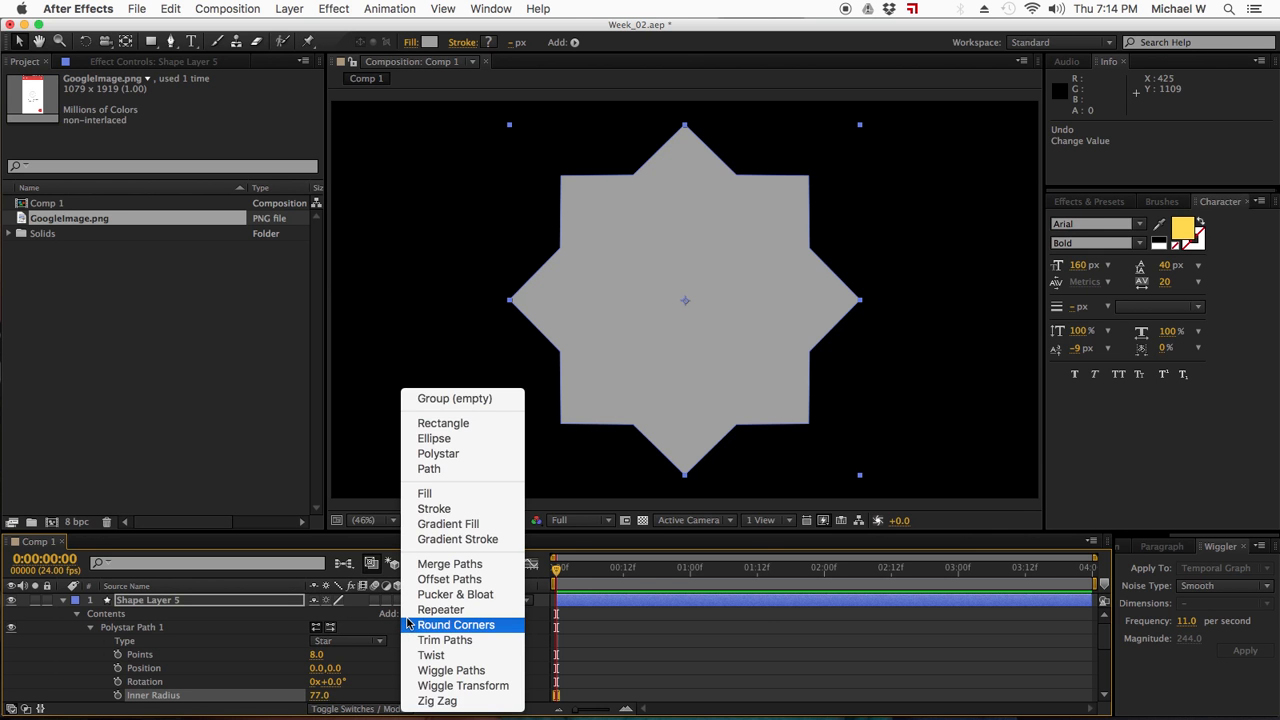
left_click(381, 621)
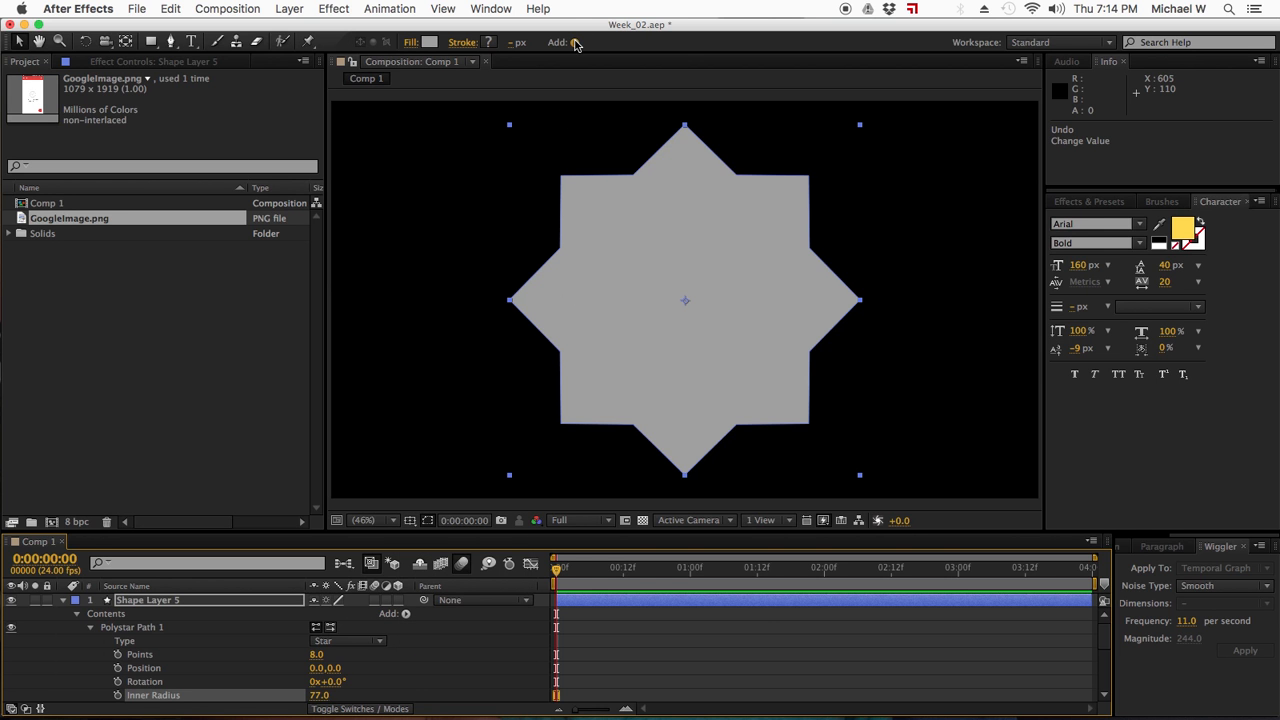
left_click(405, 614)
left_click(484, 438)
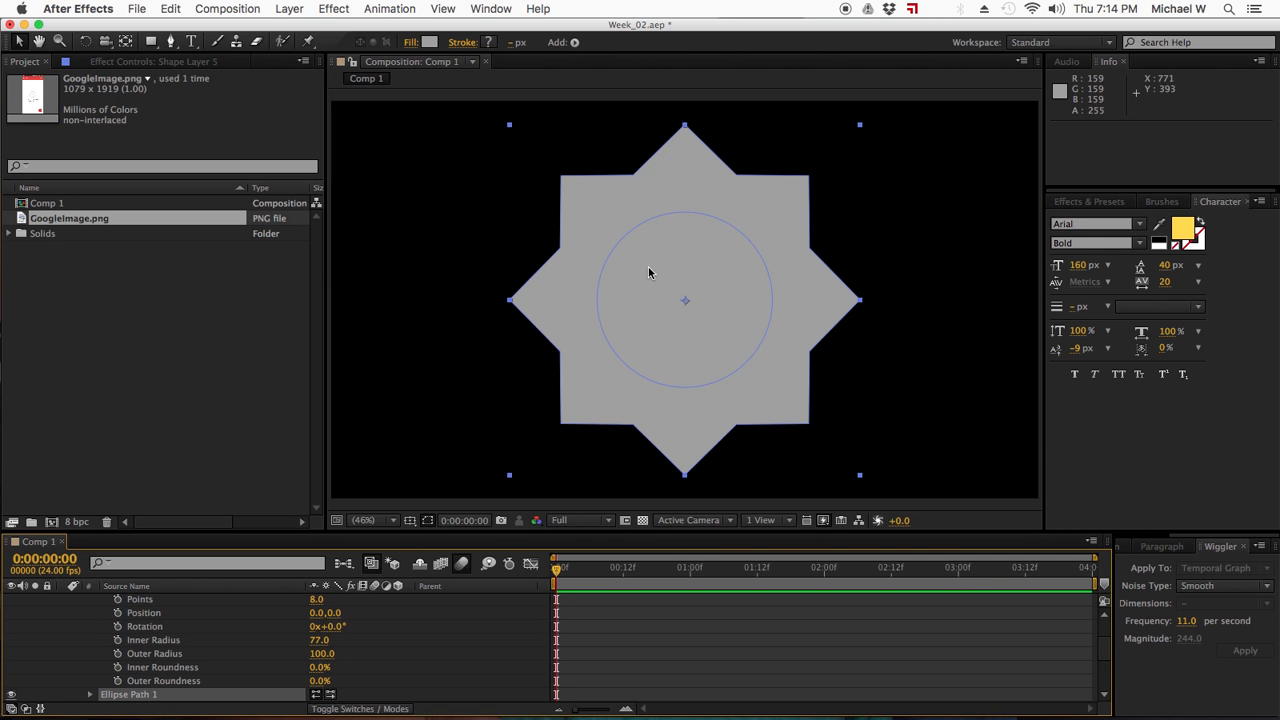
- Enlarge the ellipse path inside the star to a size of 129 by 129
scroll(160, 665, "down", 5)
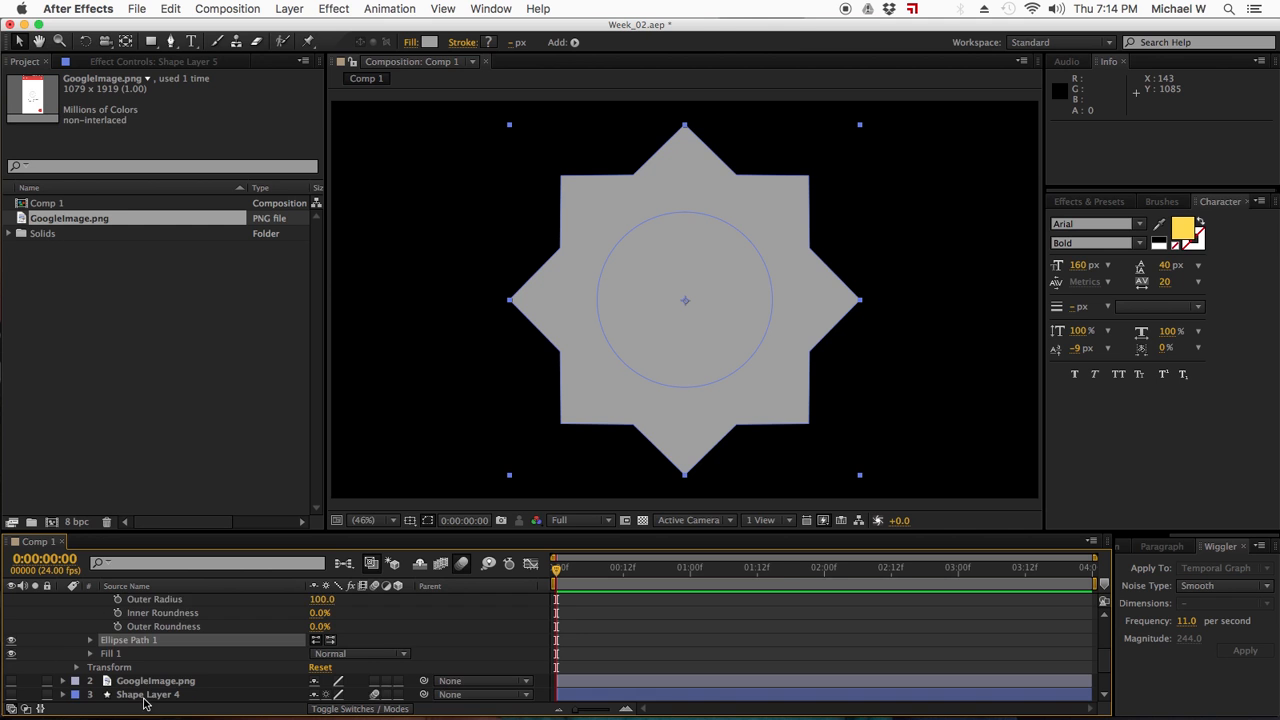
left_click(90, 627)
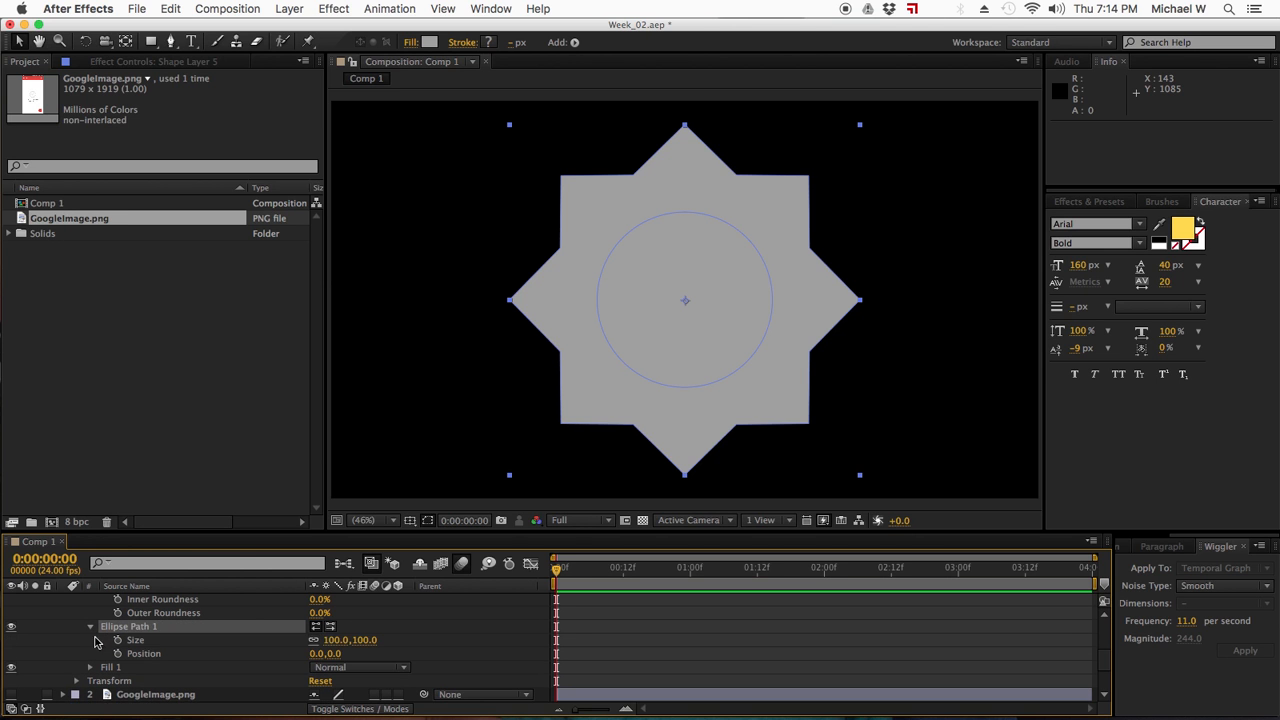
left_click(334, 644)
left_click_drag(334, 648, 369, 651)
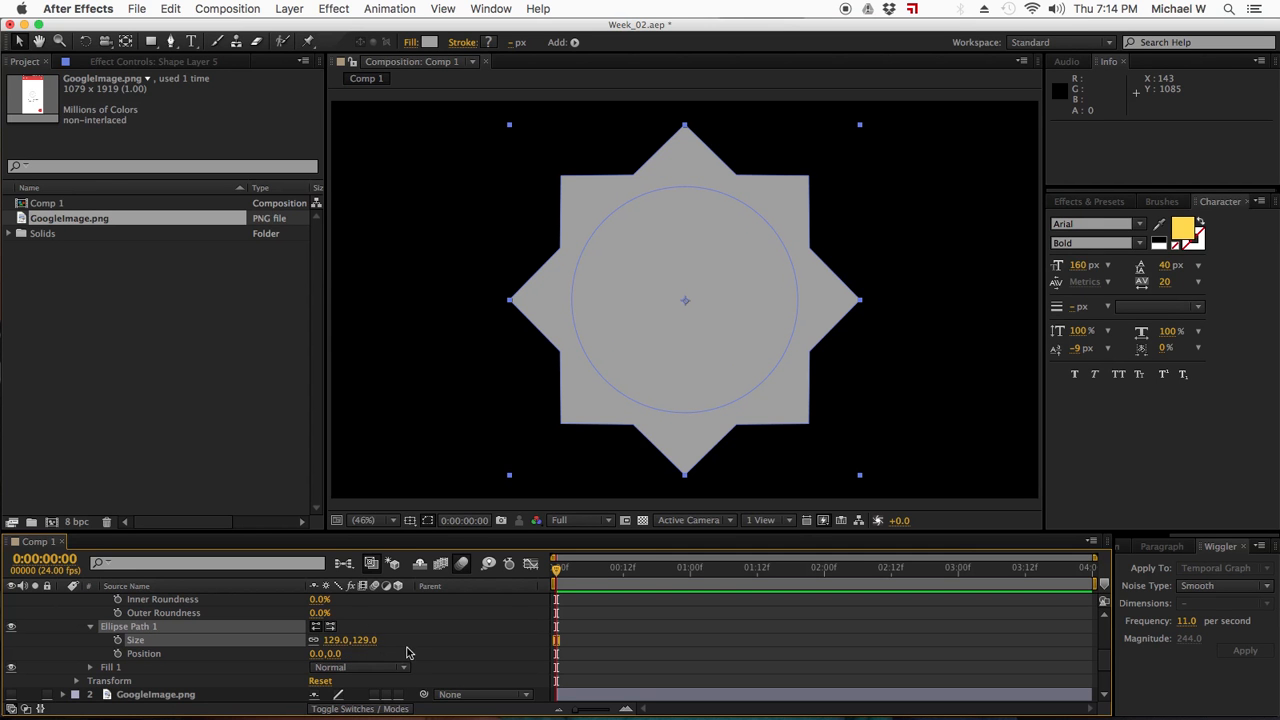
- Add a Merge Paths operation to the contents of Shape Layer 5 and expand its properties
scroll(427, 647, "up", 4)
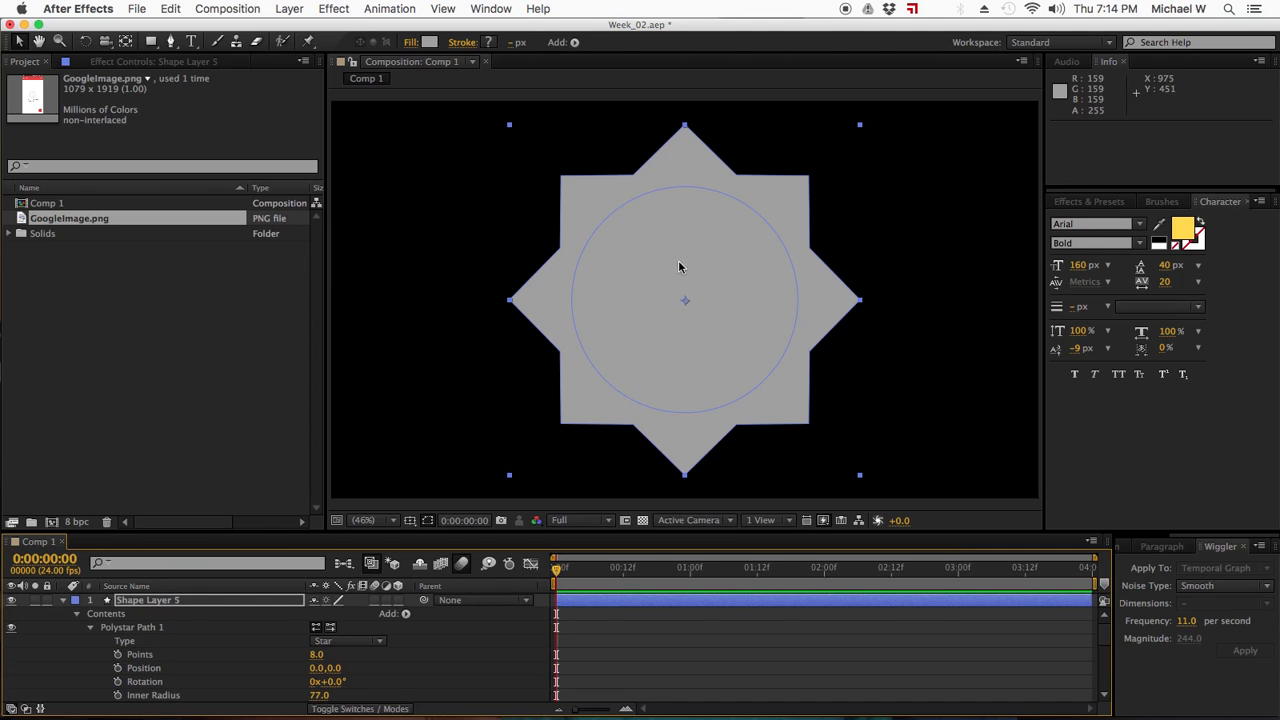
left_click(406, 614)
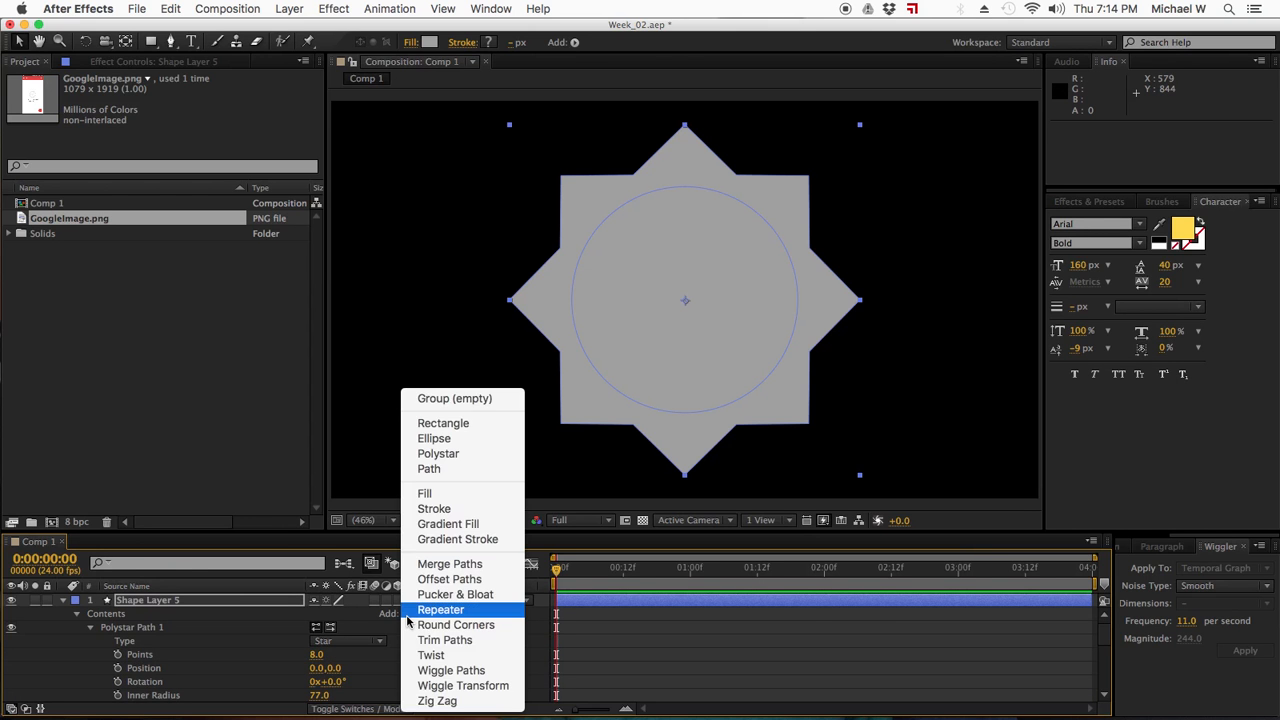
left_click(450, 564)
scroll(190, 675, "down", 3)
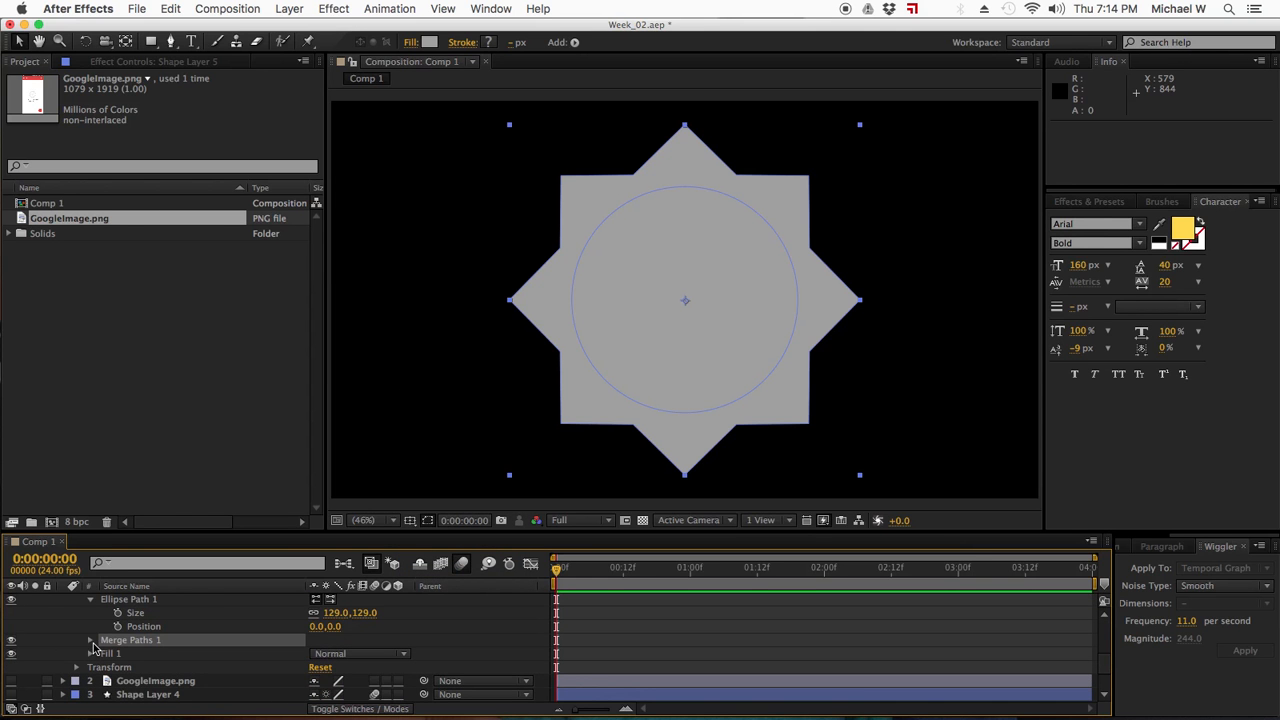
left_click(91, 642)
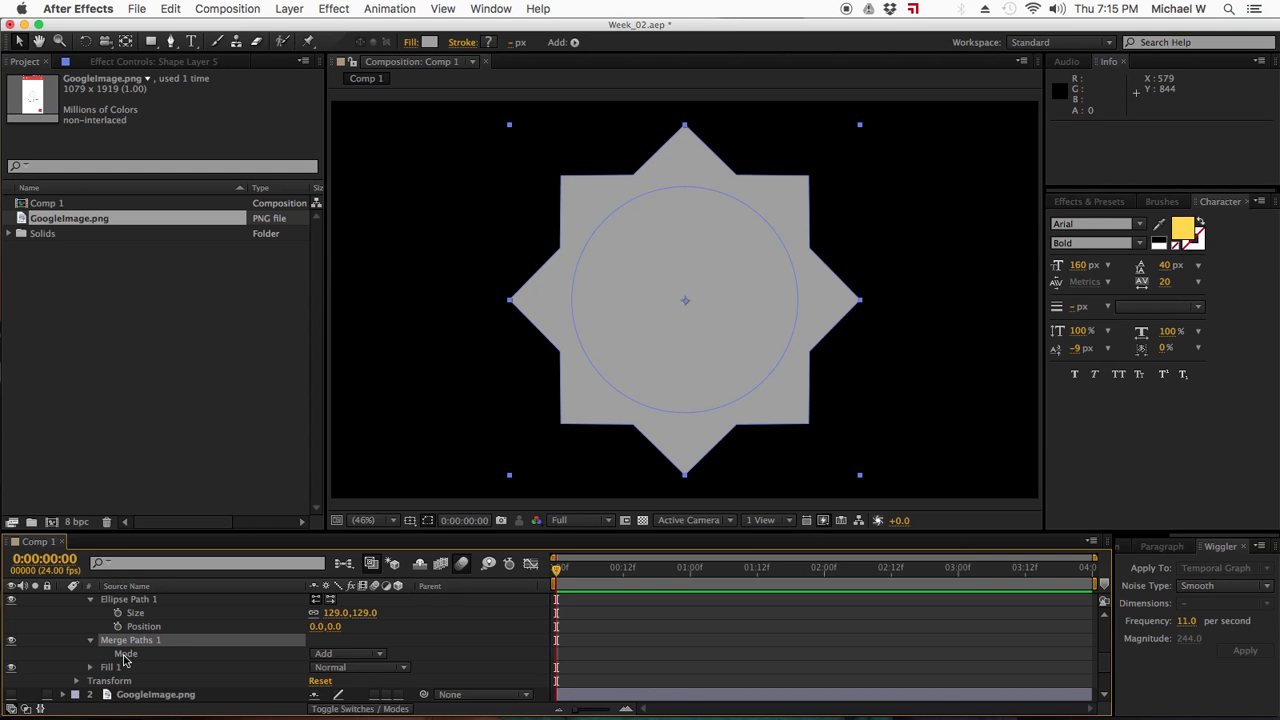
- Set the Merge Paths mode to Subtract so the circle cuts a hole in the star, and deselect the layer
left_click(362, 659)
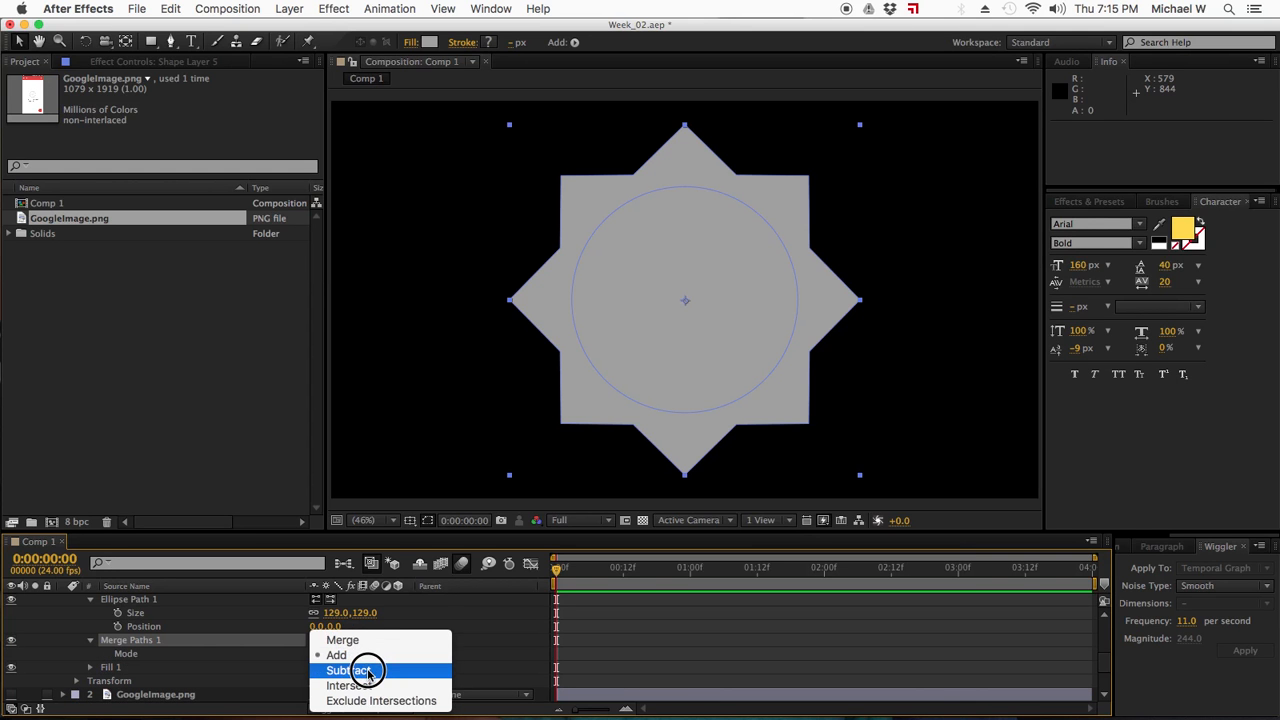
left_click(368, 674)
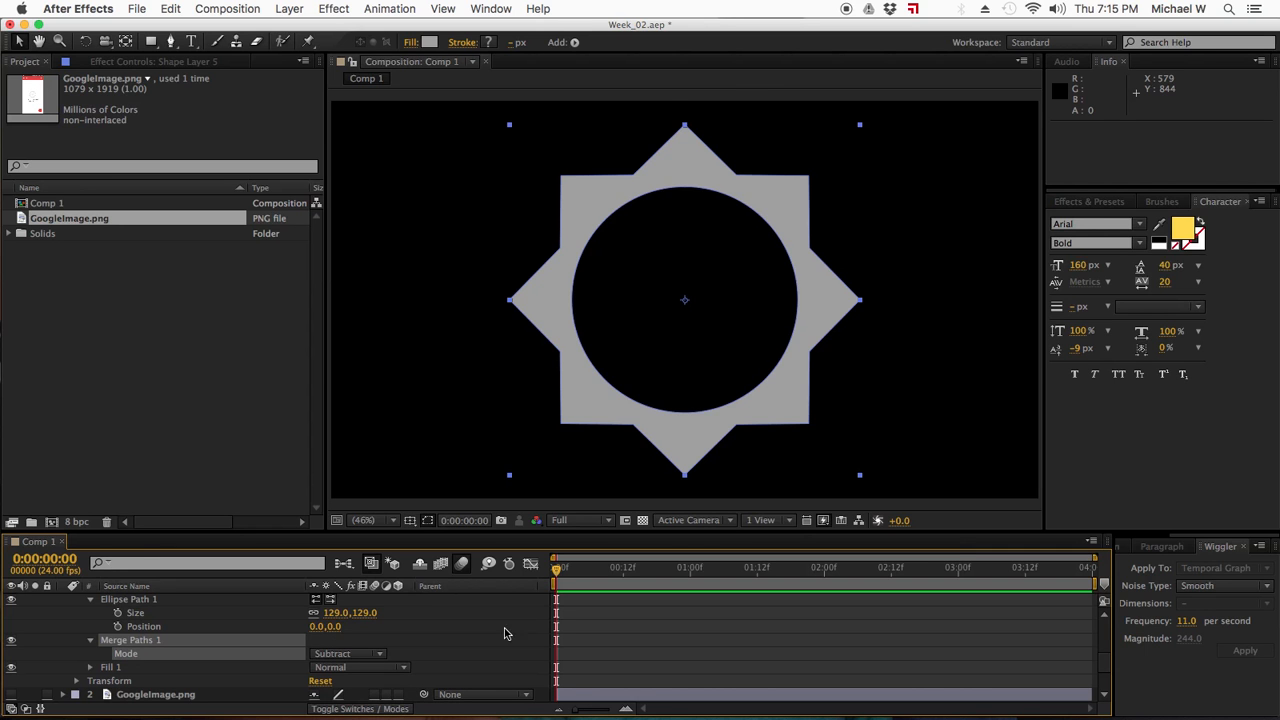
left_click(593, 628)
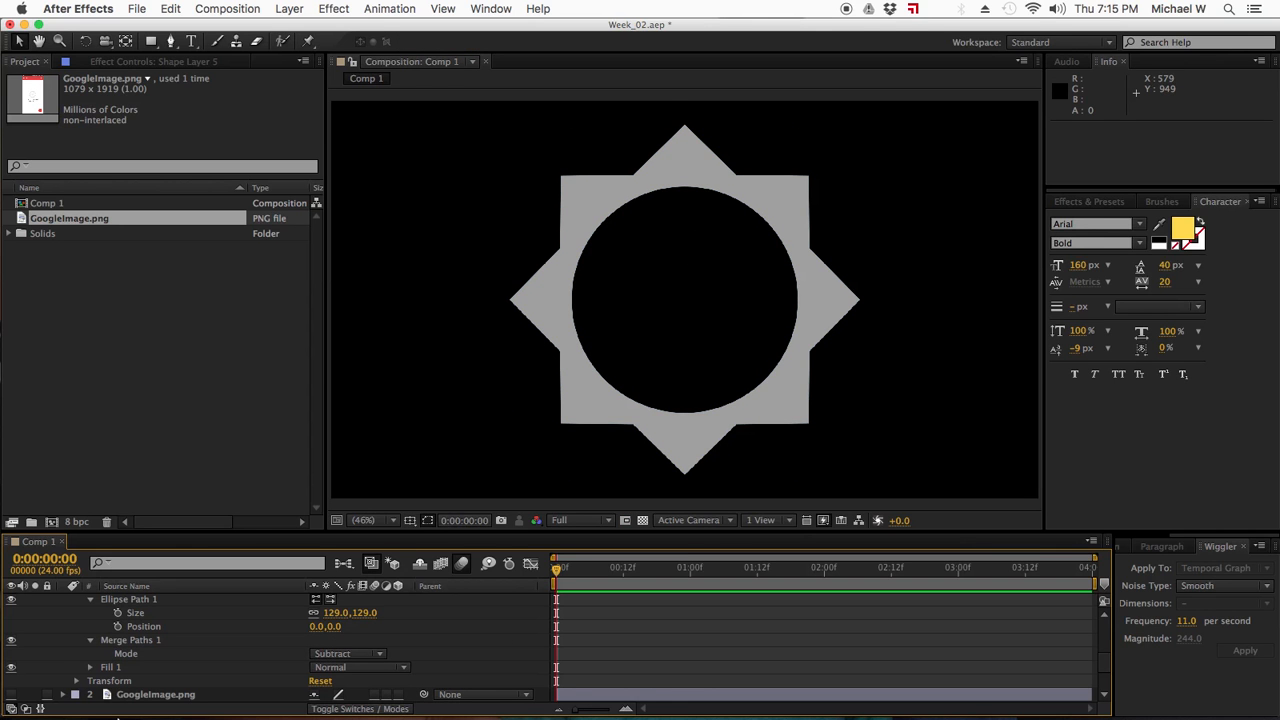
- Add a Trim Paths operation to the contents of Shape Layer 5 and expand its properties
scroll(198, 642, "up", 2)
scroll(198, 642, "up", 5)
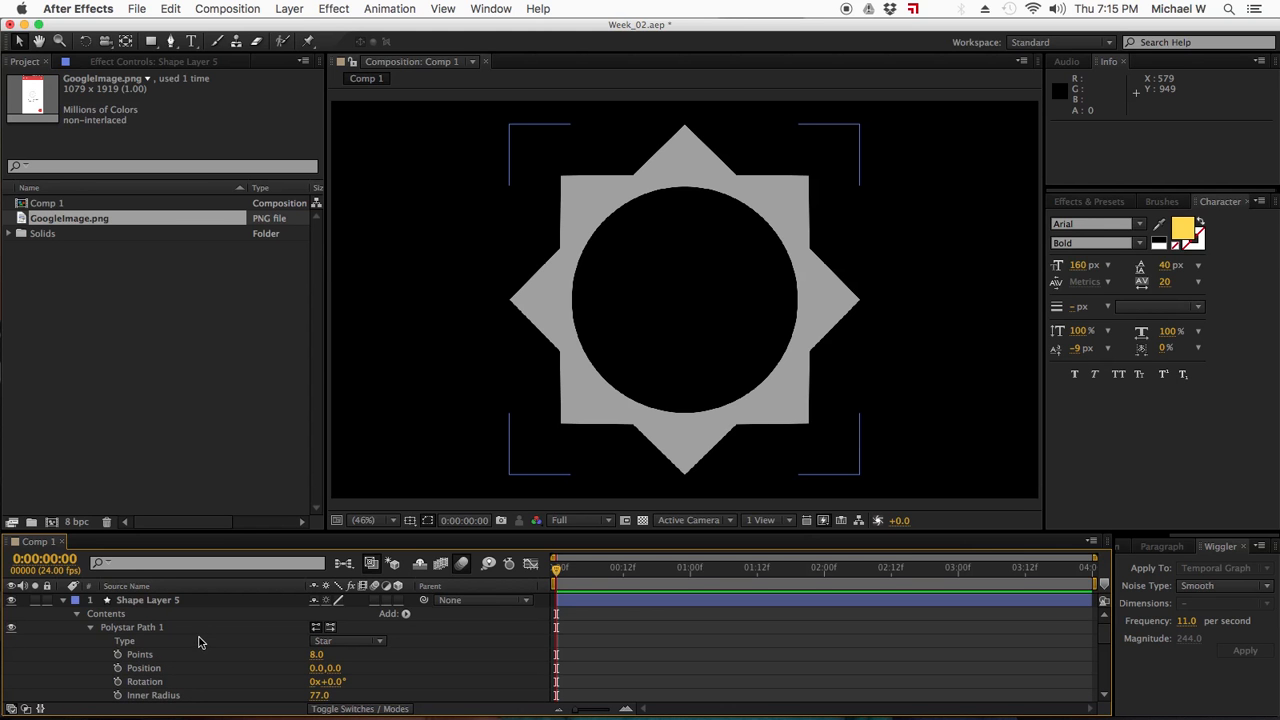
left_click(406, 614)
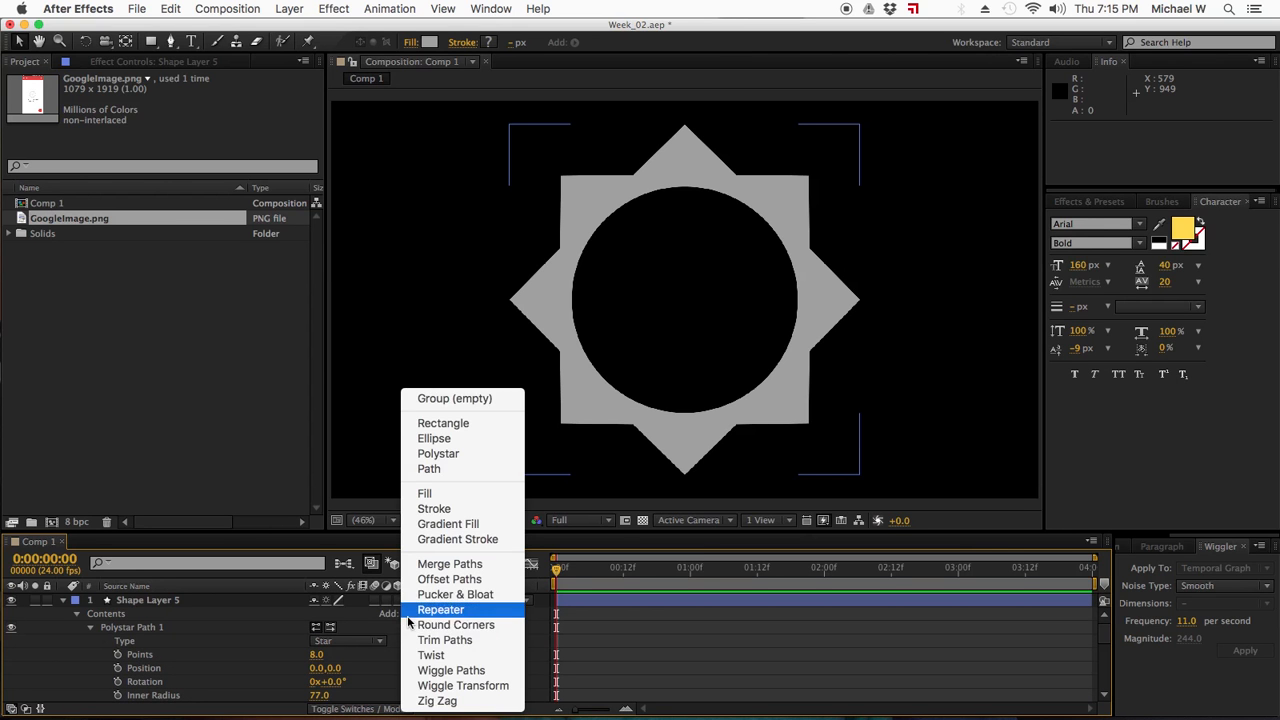
left_click(463, 641)
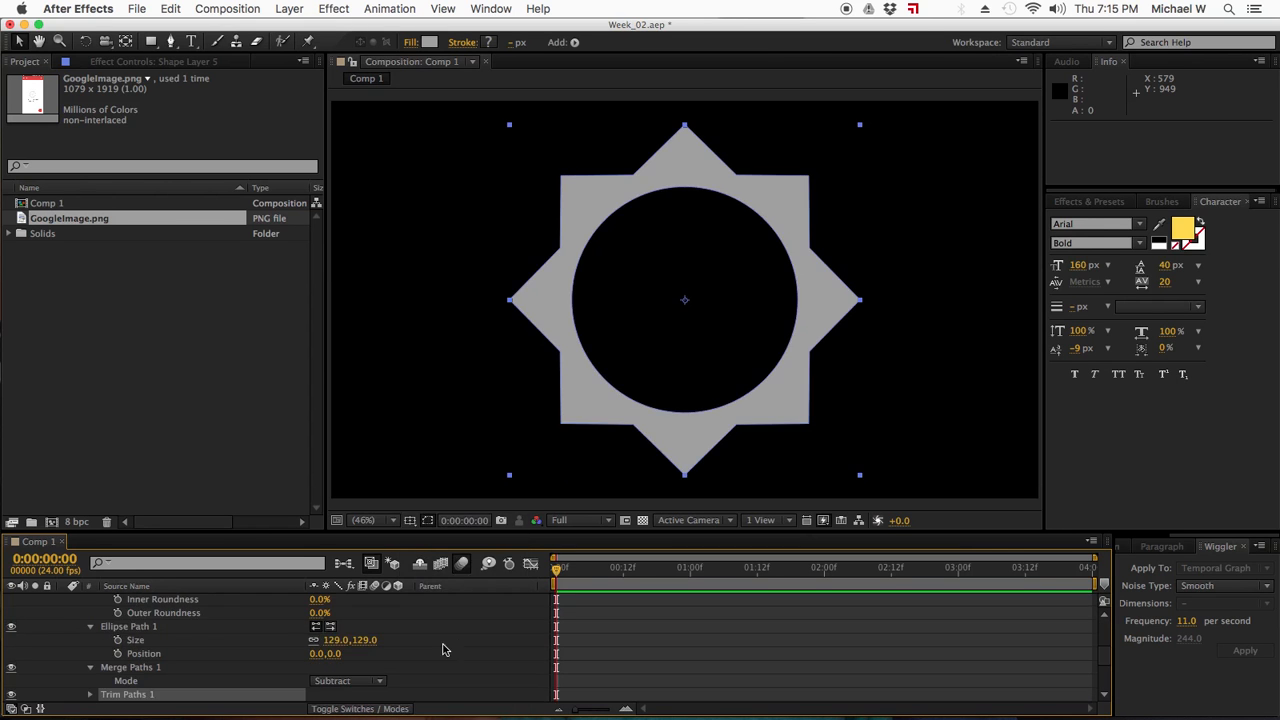
scroll(150, 656, "down", 3)
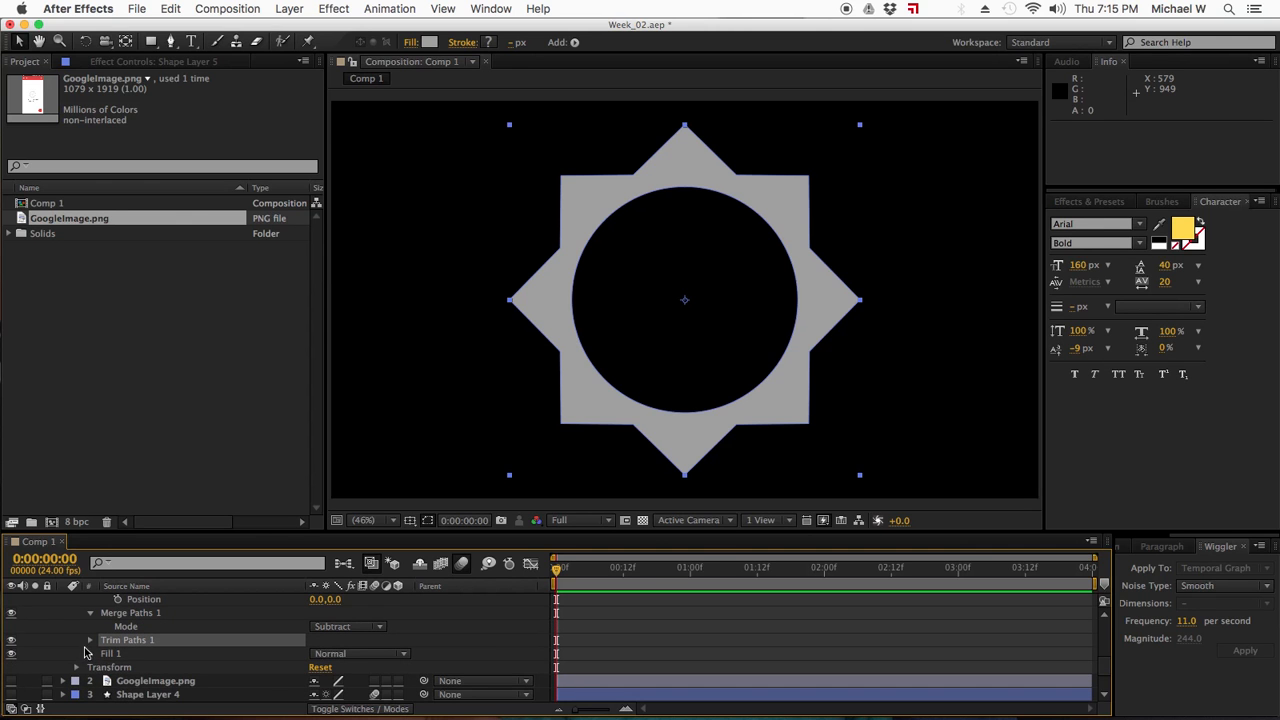
left_click(90, 641)
scroll(410, 662, "down", 2)
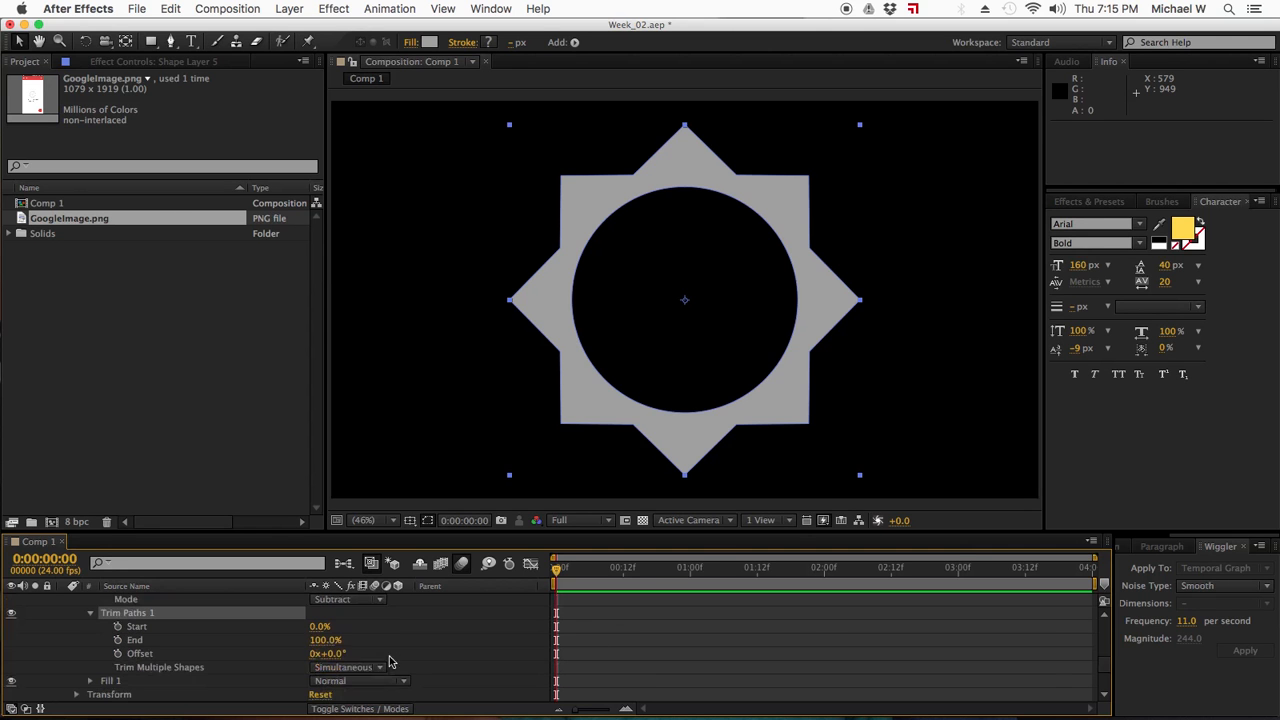
- Animate the Trim Paths Start value from 100% at the first frame to 62% at 0:00:00:19
left_click_drag(320, 626, 480, 634)
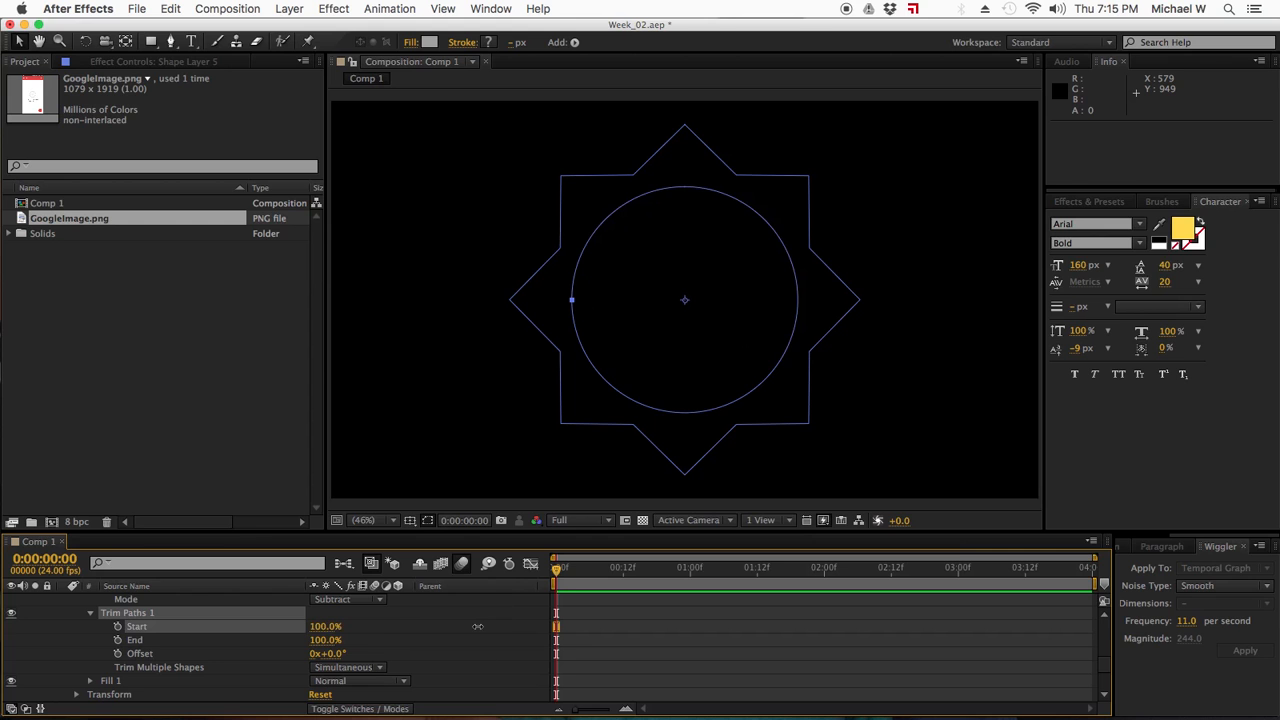
left_click(117, 627)
left_click_drag(557, 580, 666, 582)
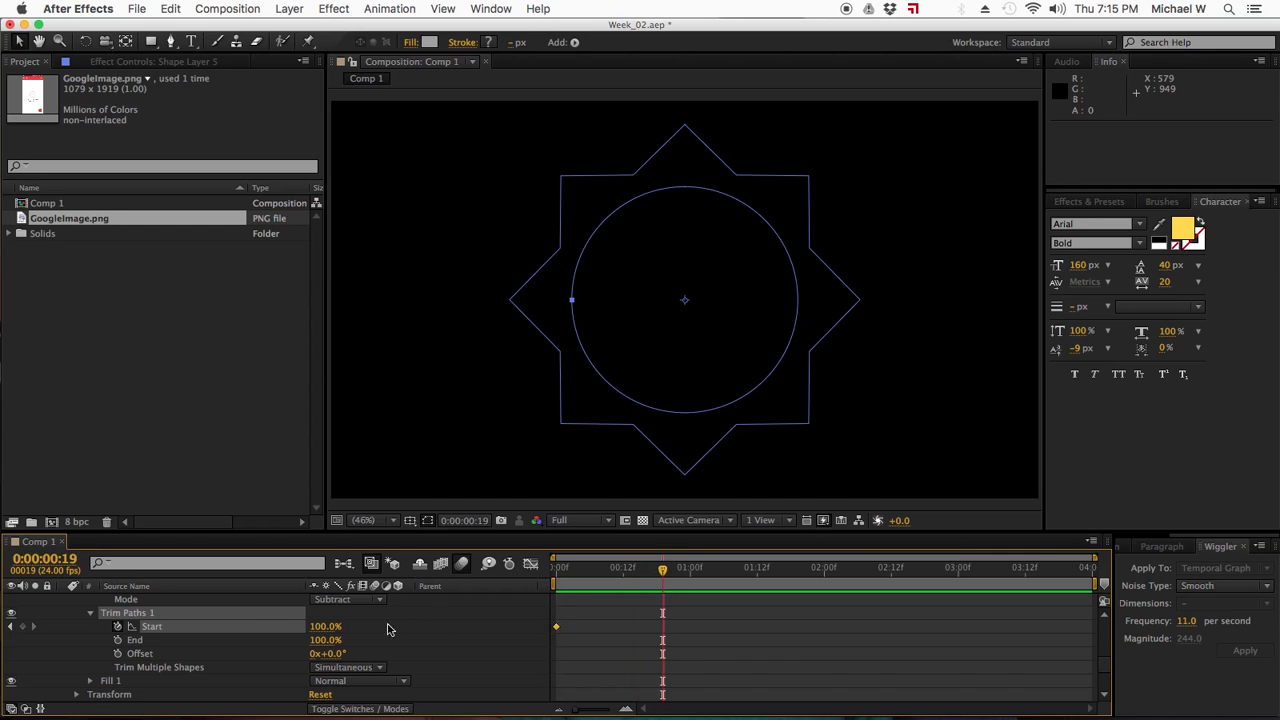
left_click_drag(326, 626, 296, 629)
- Hold the Trim Paths Start at 62% with a keyframe at 0:00:01:00, and keyframe it at 0% at 0:00:01:12
mouse_move(667, 578)
left_mouse_down()
mouse_move(550, 584)
mouse_move(690, 586)
left_mouse_up()
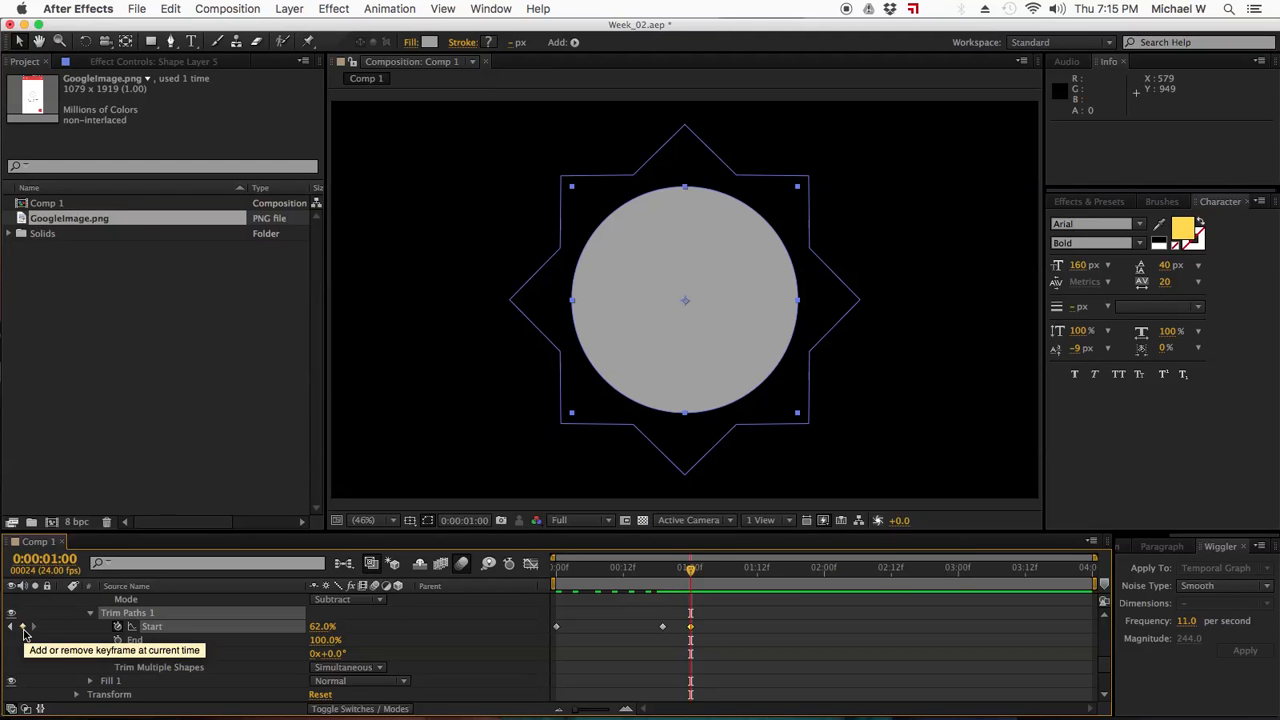
left_click_drag(665, 569, 758, 588)
left_click_drag(326, 634, 248, 650)
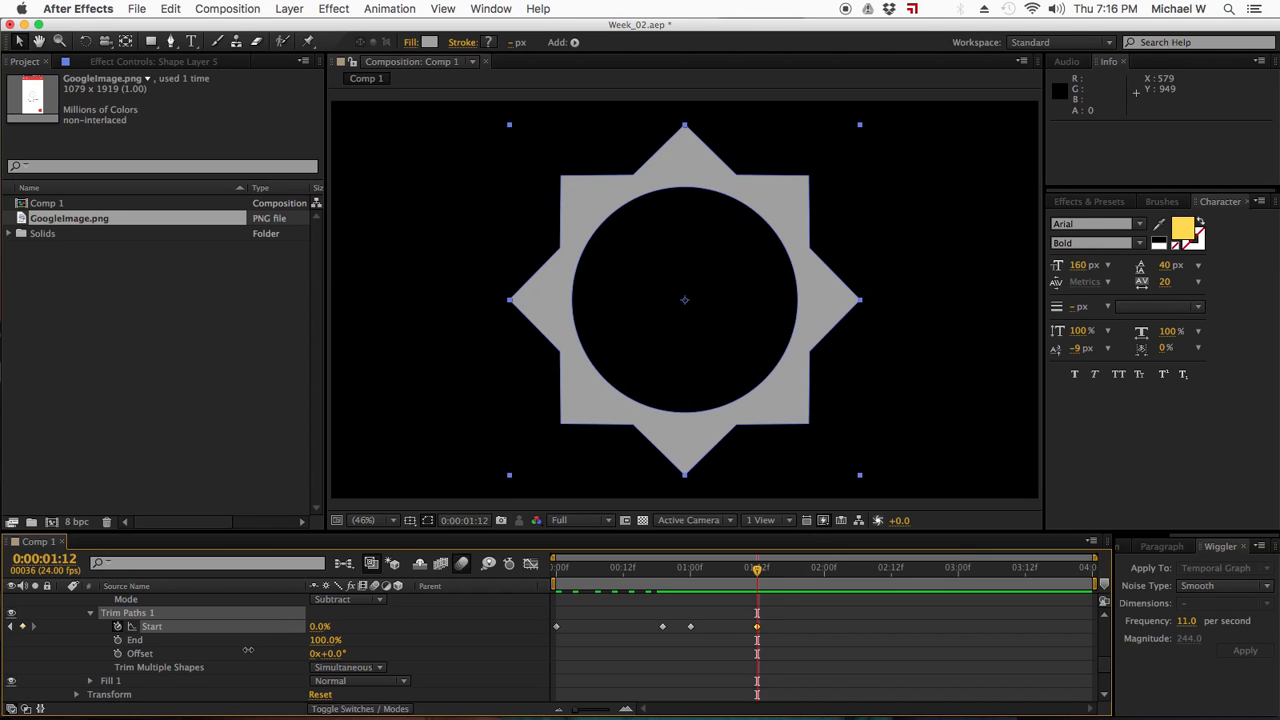
- Select all the Trim Paths Start keyframes and apply Easy Ease to them
left_click_drag(743, 573, 506, 656)
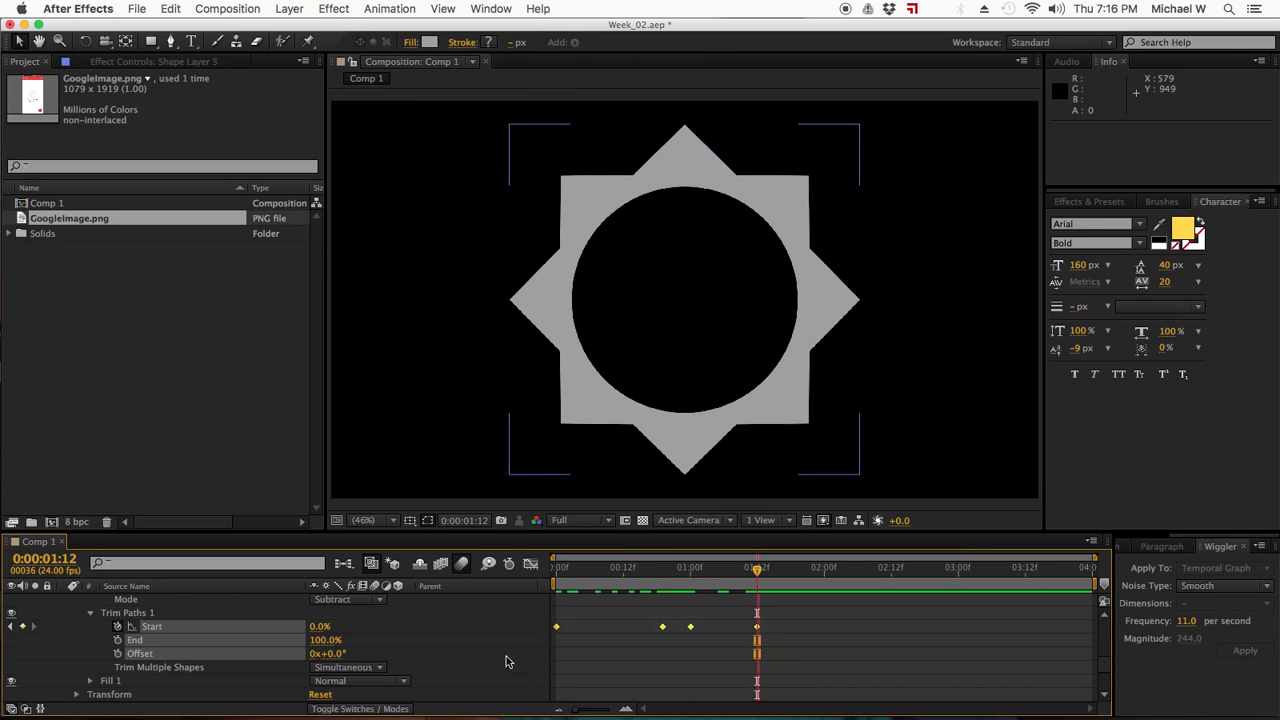
right_click(692, 628)
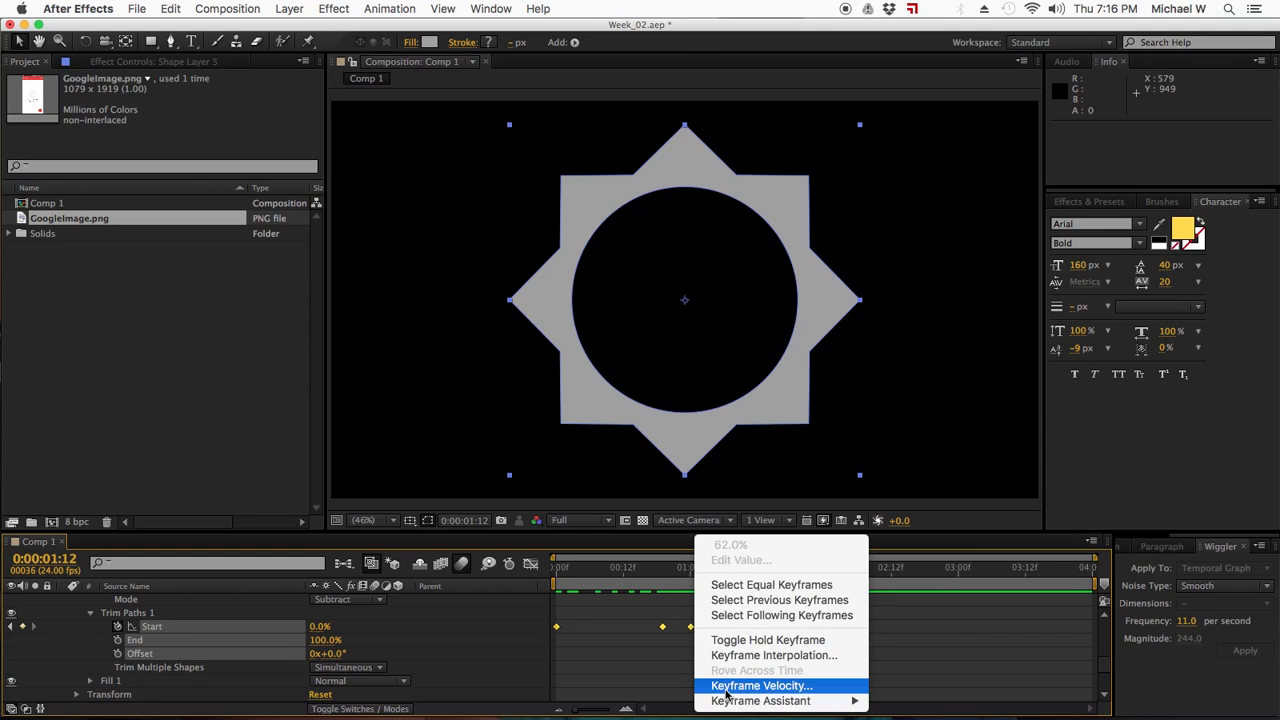
mouse_move(727, 703)
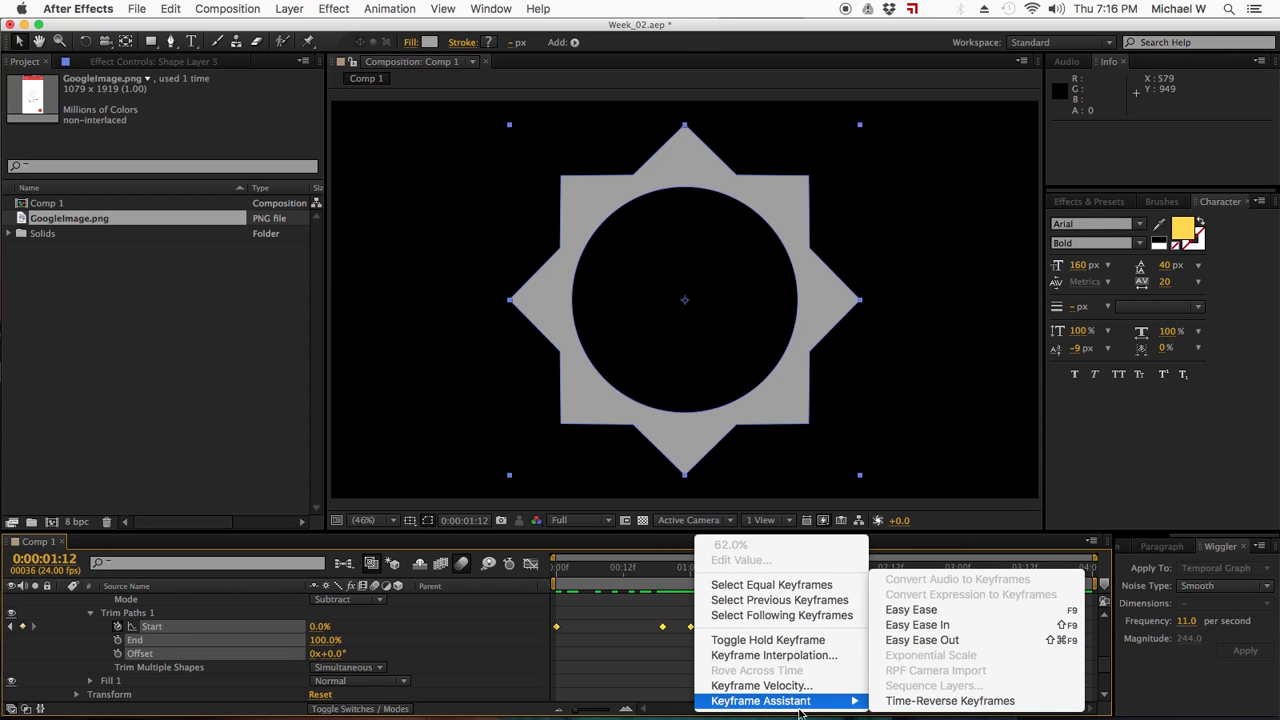
left_click(912, 610)
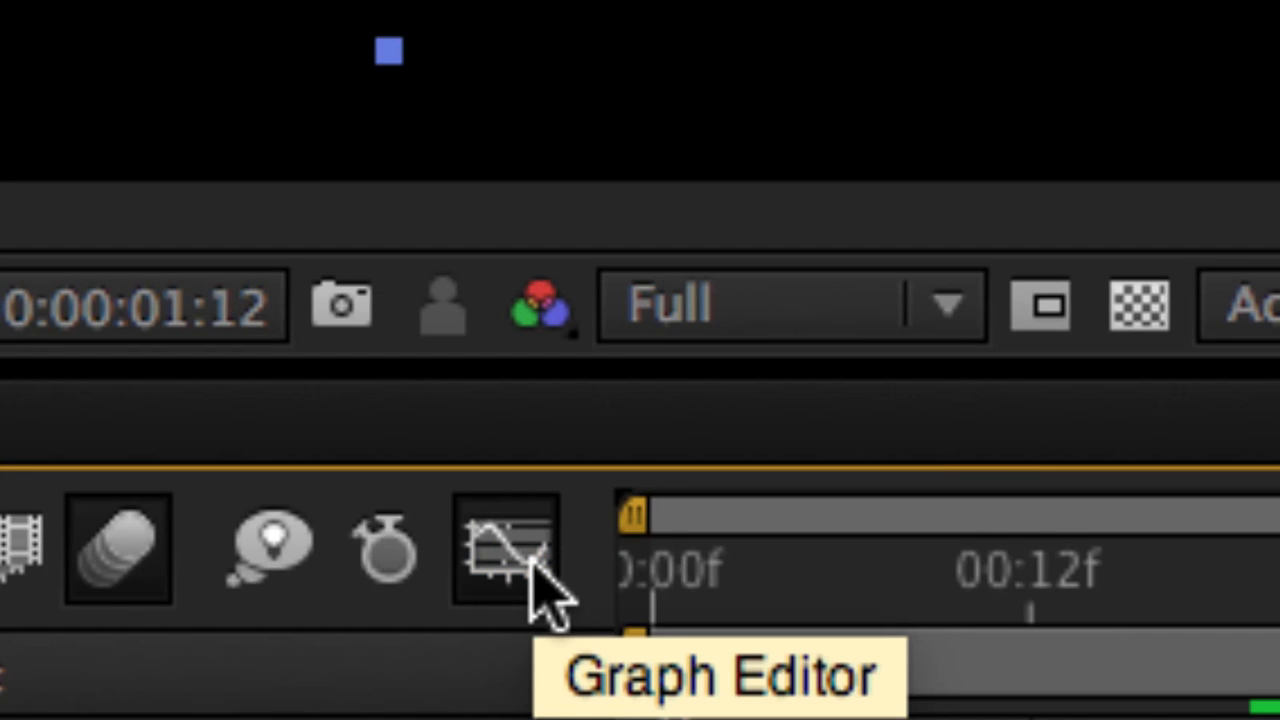
- In the Graph Editor, fit all graphs and reshape the first Start segment's speed curve for a fast beginning and a long slow-down
left_click(532, 562)
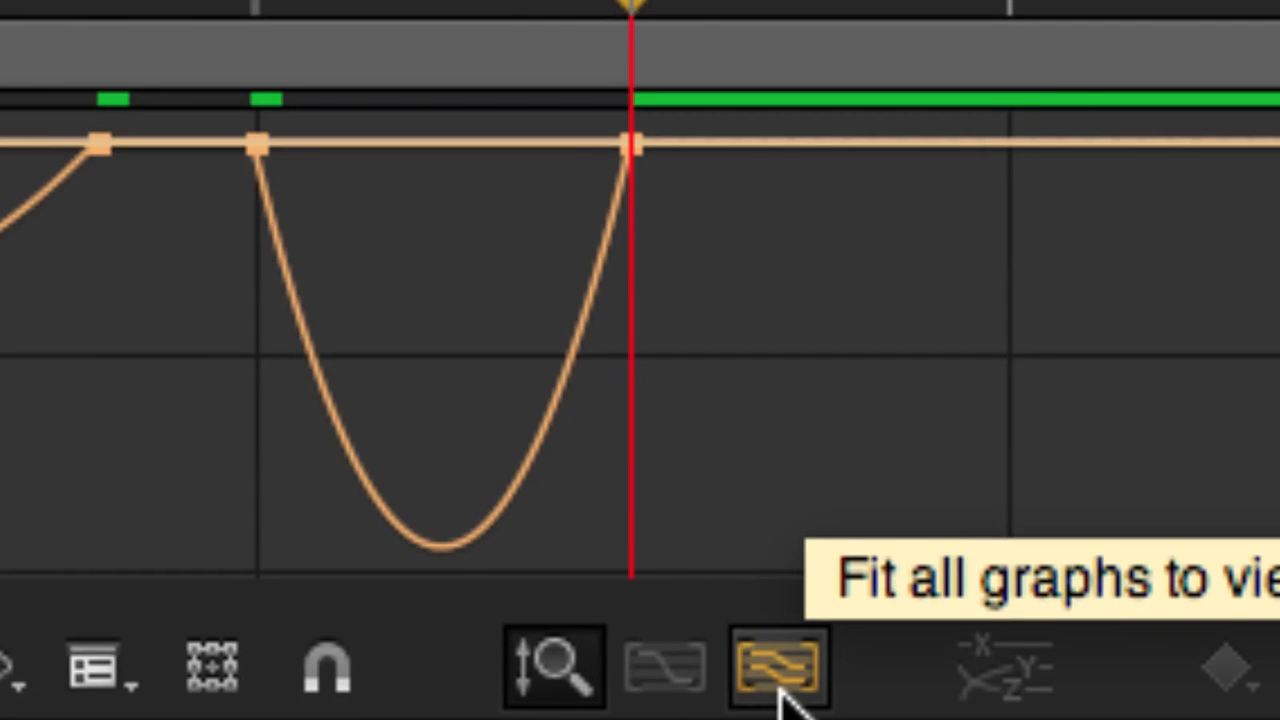
left_click(780, 690)
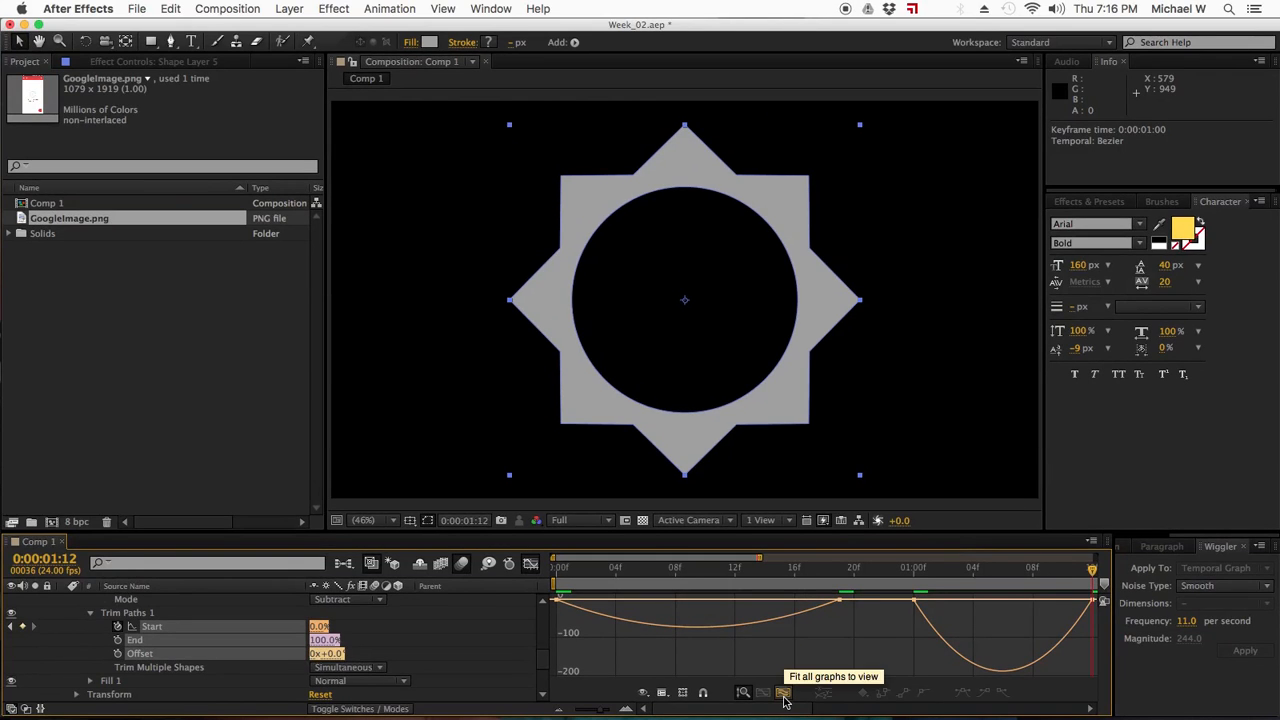
left_click(557, 600)
left_click_drag(603, 602, 562, 603)
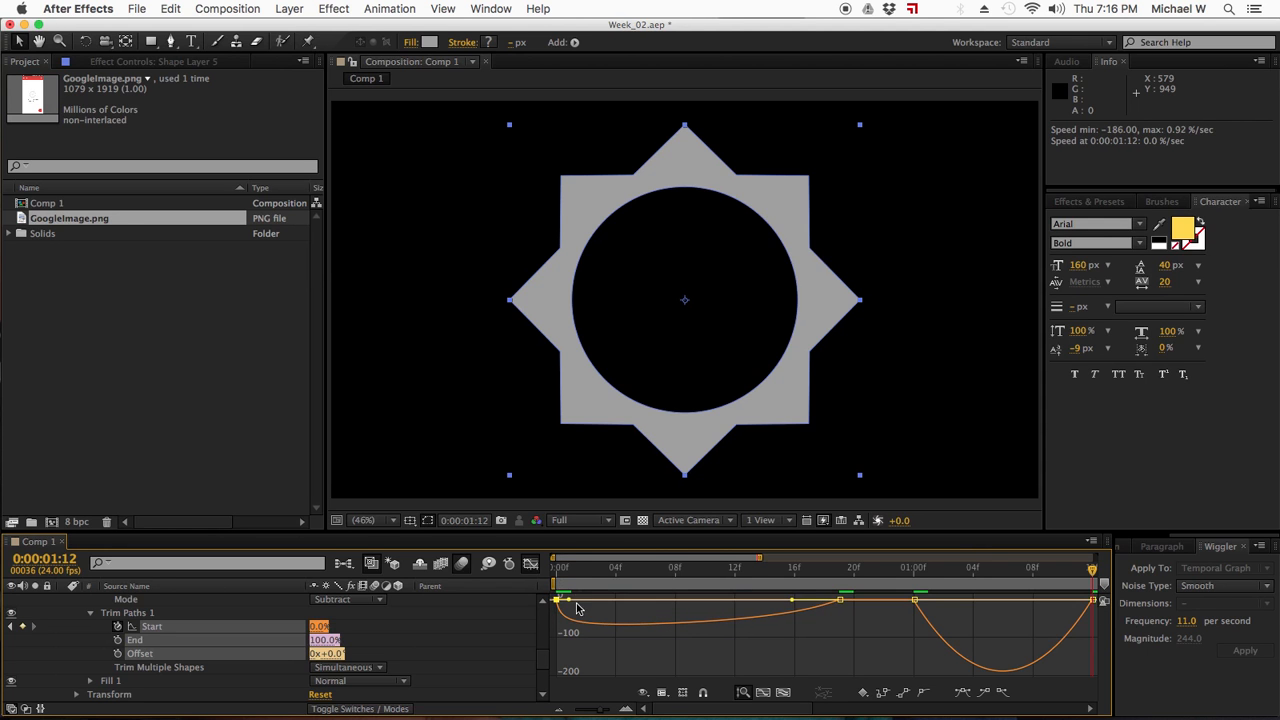
left_click_drag(796, 600, 740, 606)
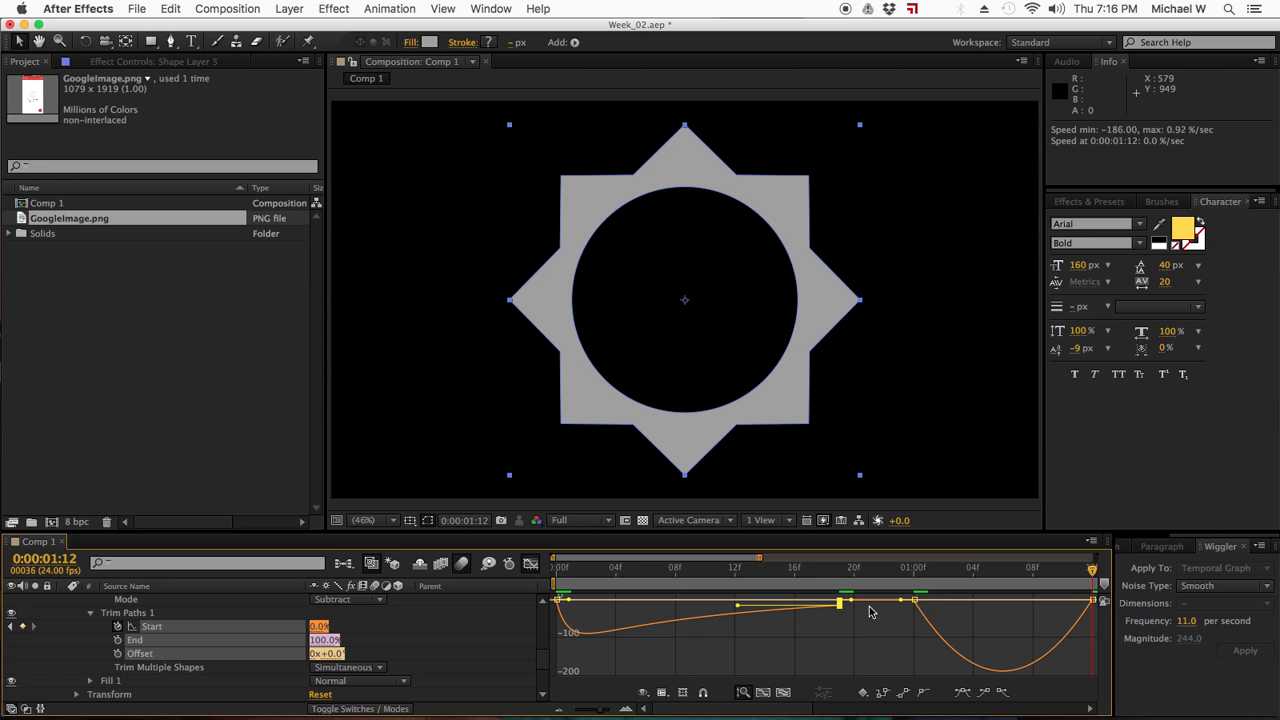
left_click_drag(839, 605, 839, 601)
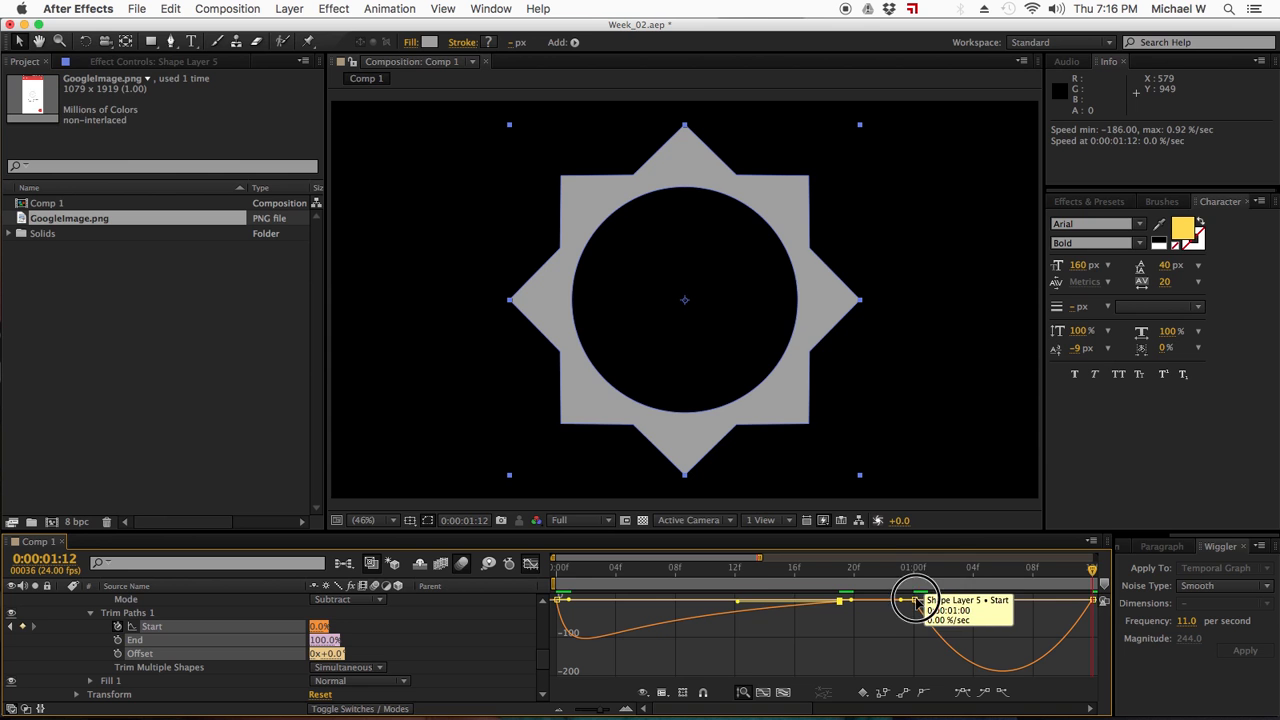
- Reshape the second Start segment's speed curve with an early sharp peak and long ease-out, and close the Graph Editor
left_click_drag(932, 602, 922, 601)
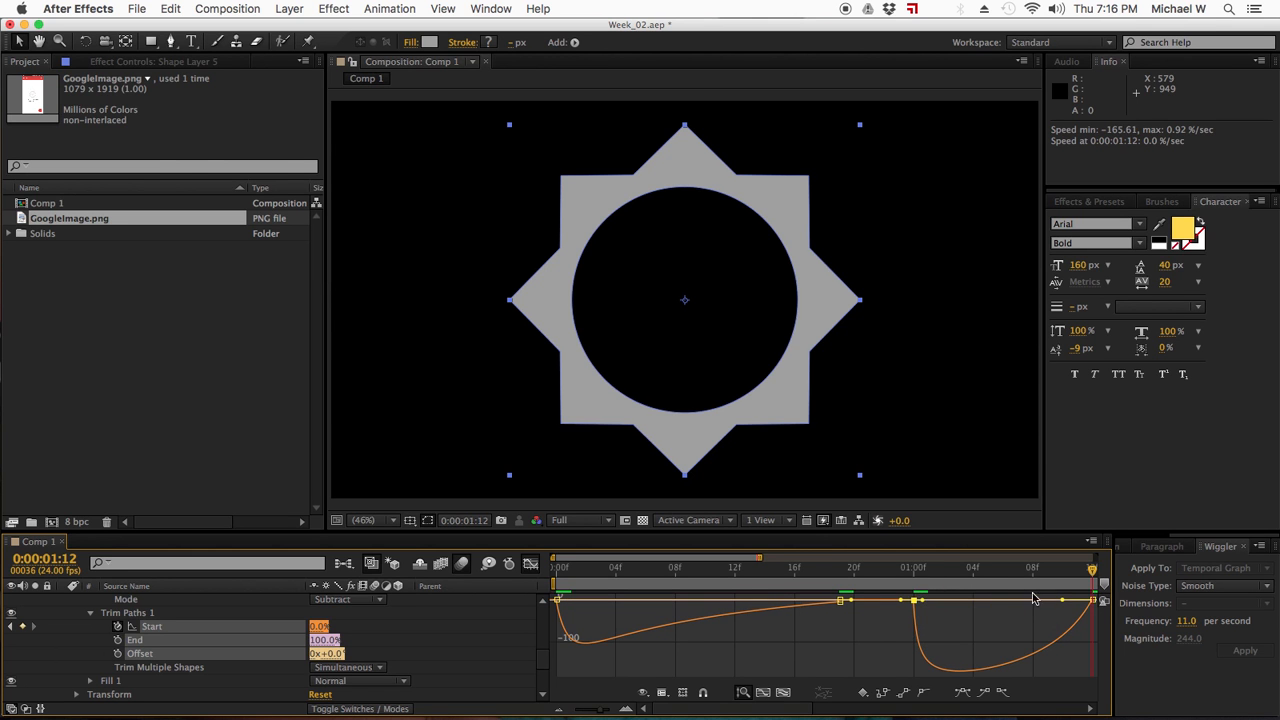
left_click_drag(1061, 601, 1002, 602)
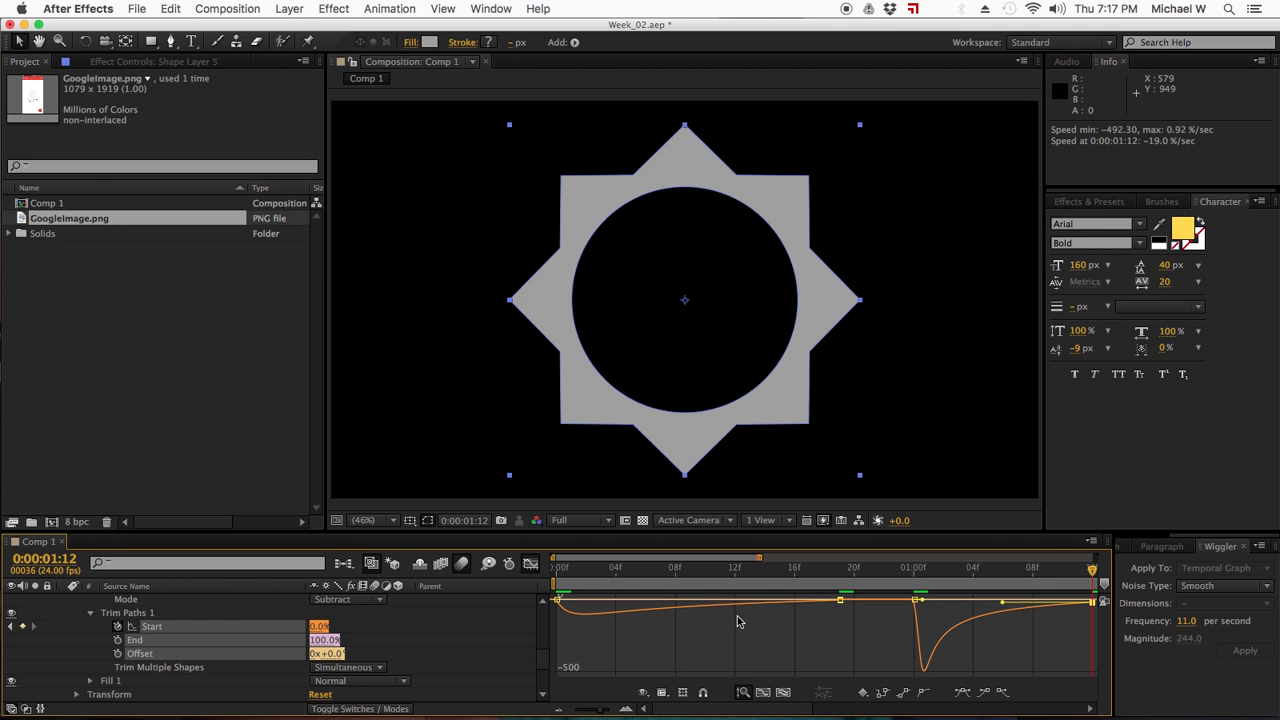
left_click(530, 564)
- Preview the Trim Paths animation from the first frame
left_click(557, 568)
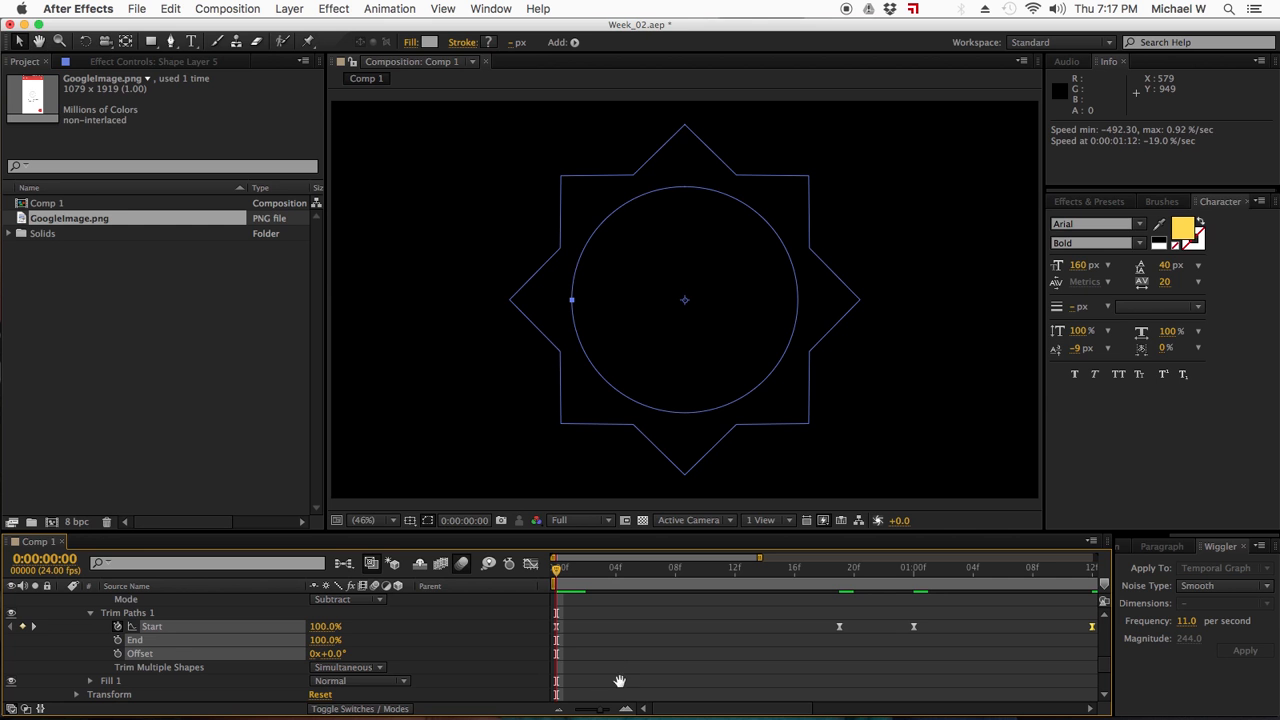
key("space")
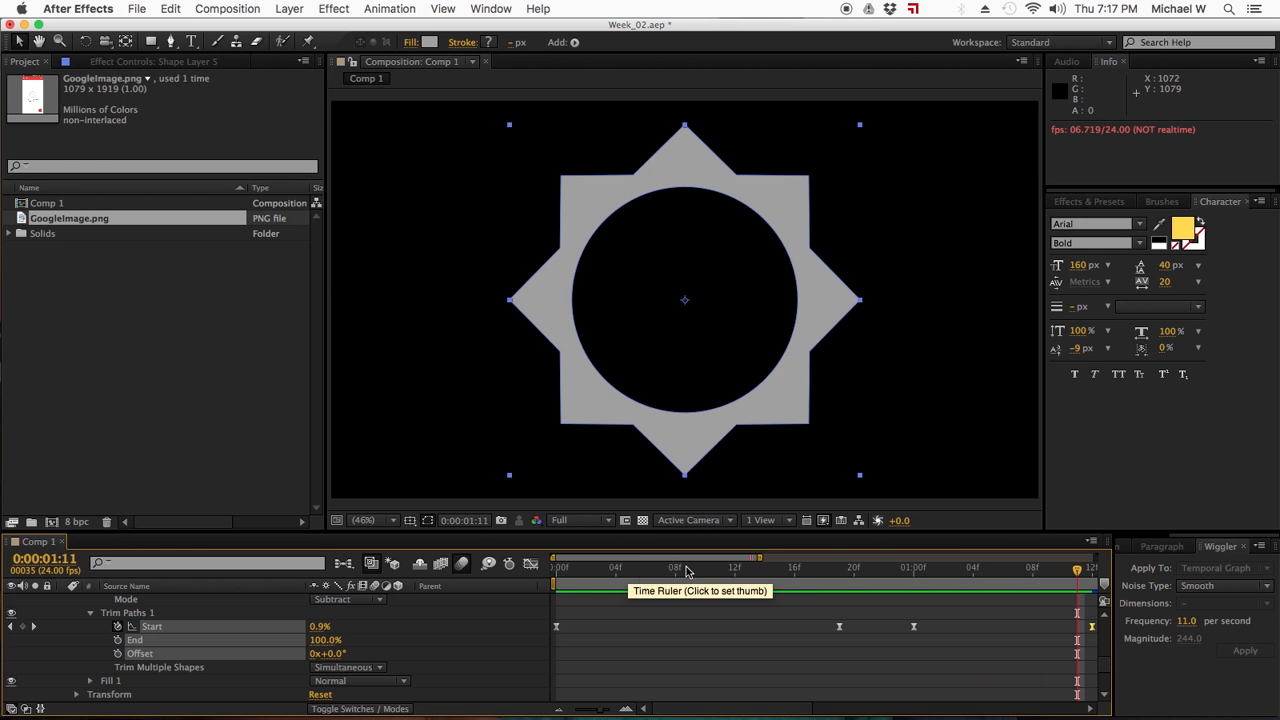
- Compress the timing of all Start keyframes proportionally so the last one falls at about 0:00:01:03, and scrub through the result
left_click(1088, 613)
left_click_drag(1092, 613, 536, 655)
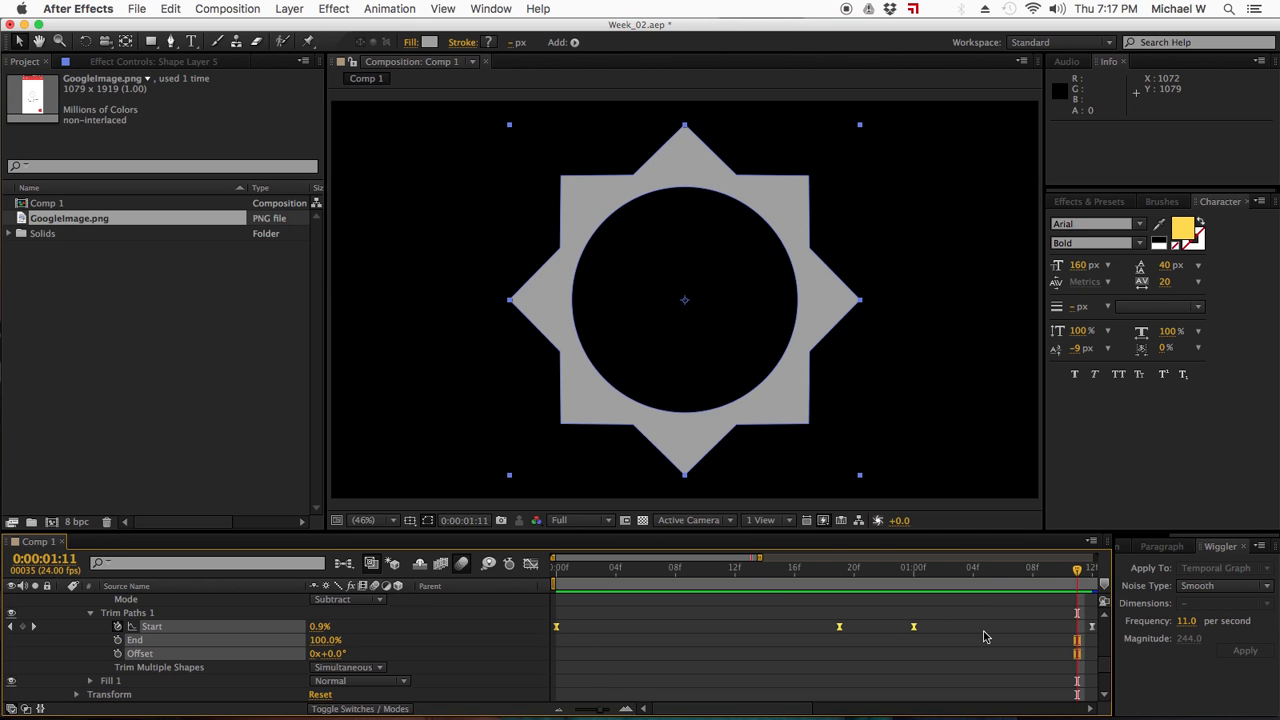
left_click(1092, 627)
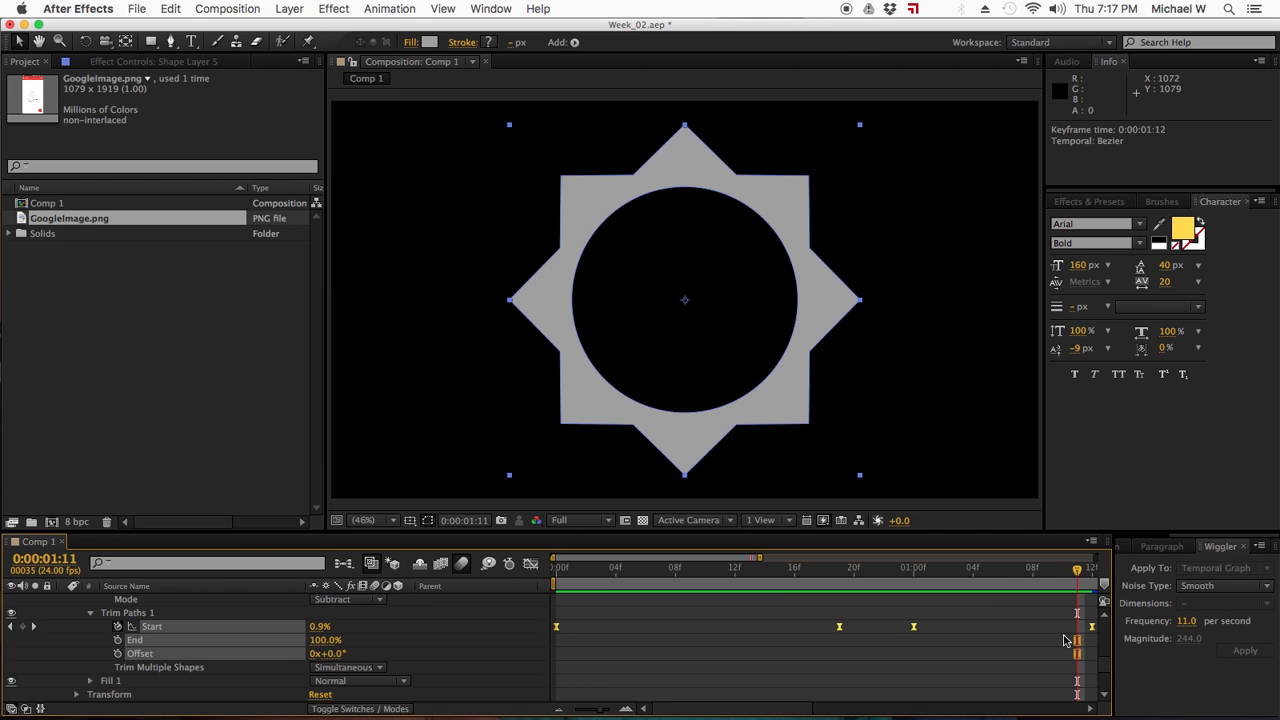
left_click_drag(1093, 633, 959, 633)
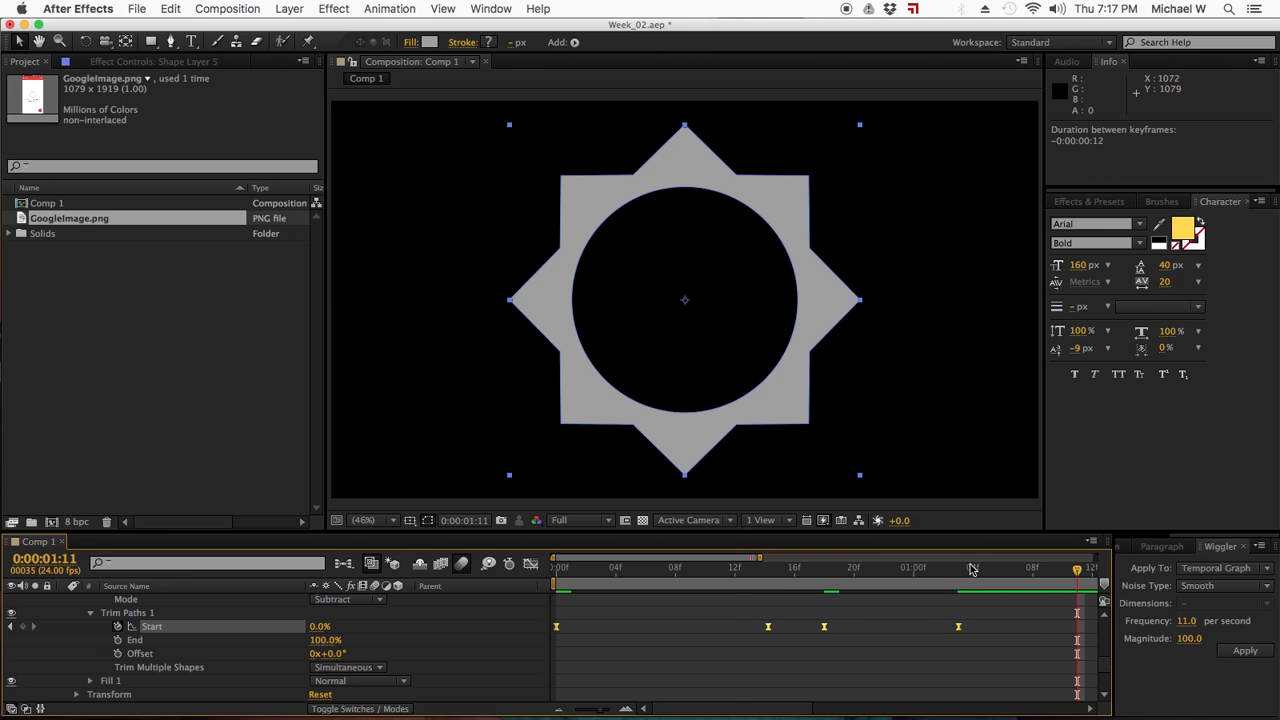
left_click_drag(953, 570, 545, 569)
left_click(743, 617)
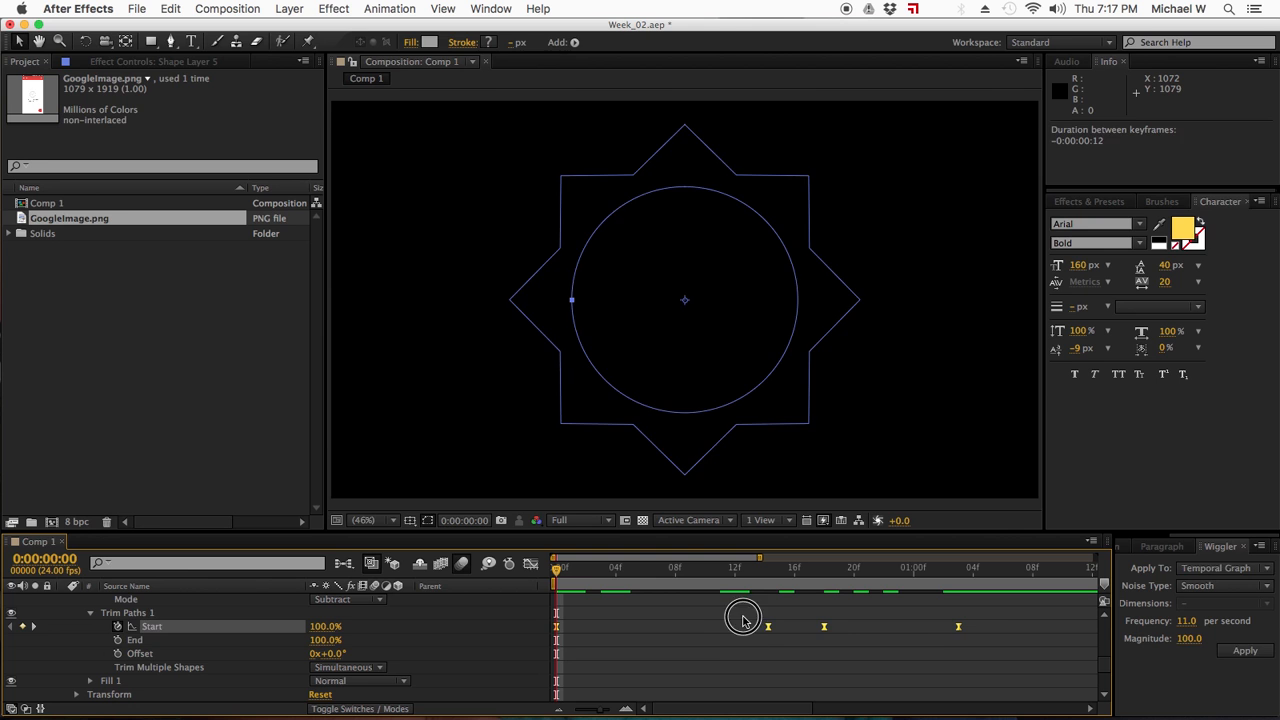
mouse_move(733, 617)
left_mouse_down()
mouse_move(1014, 646)
mouse_move(913, 627)
left_mouse_up()
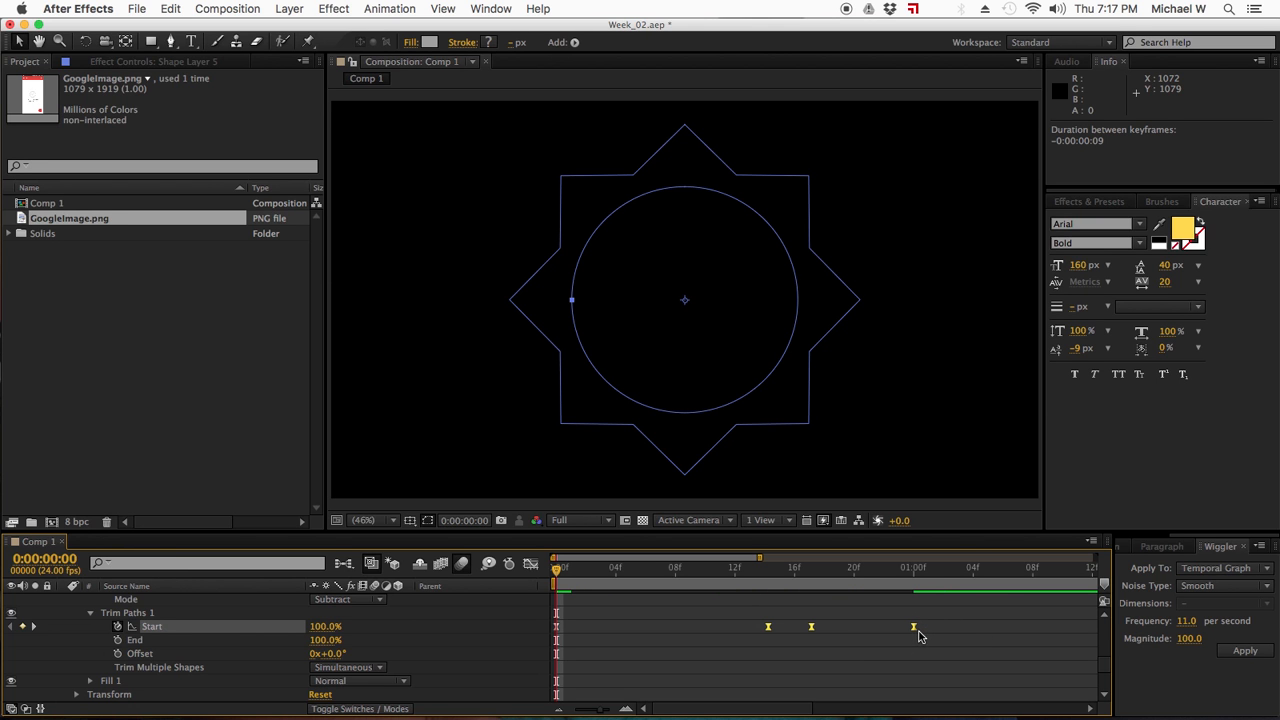
key("super+z")
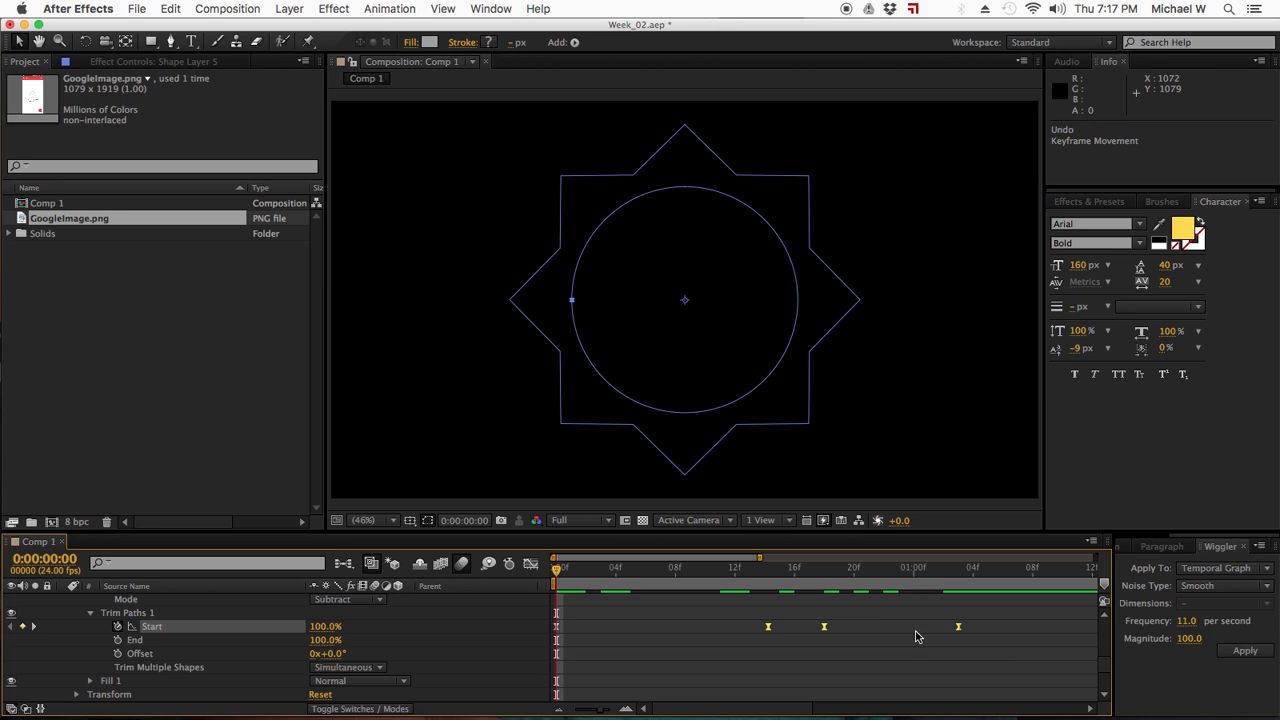
- Compress the Start keyframes proportionally again so the last one falls at 0:00:00:20
left_click_drag(958, 628, 860, 633)
- Animate the Trim Paths End value from 100% at 0:00:00:20 to 0% at 0:00:01:04, and scrub through the animation
left_click(853, 572)
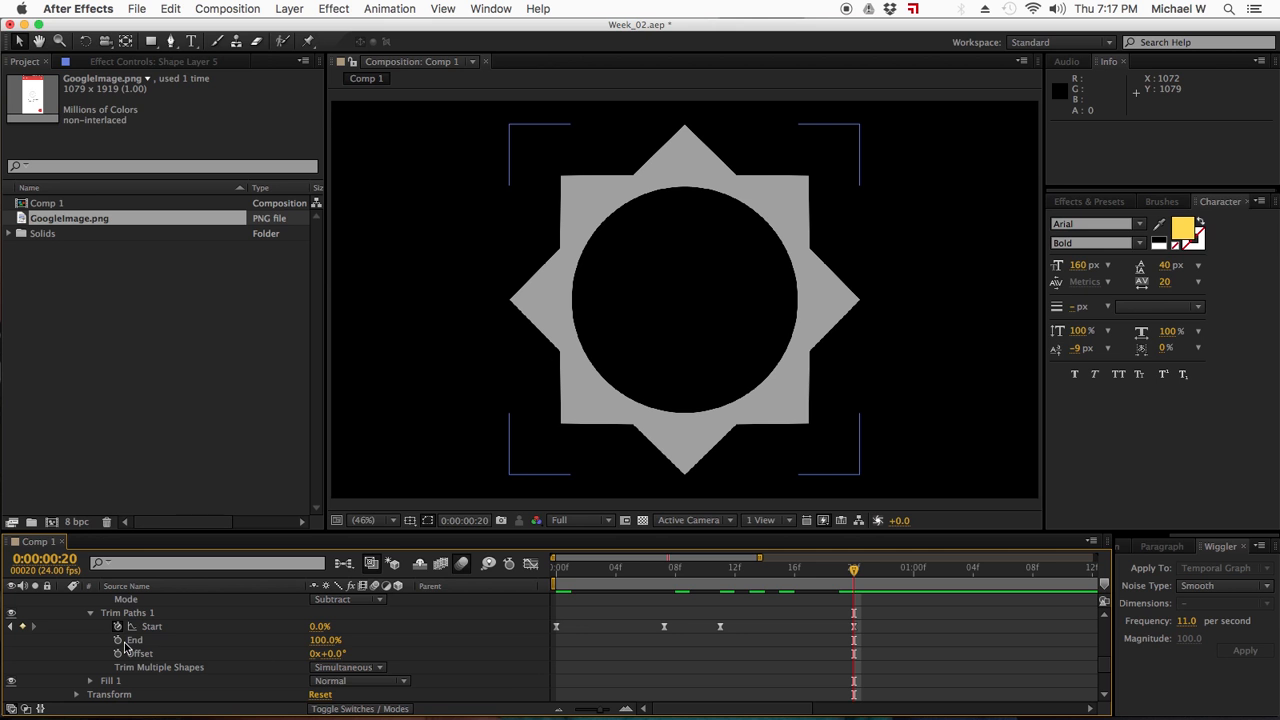
left_click(118, 640)
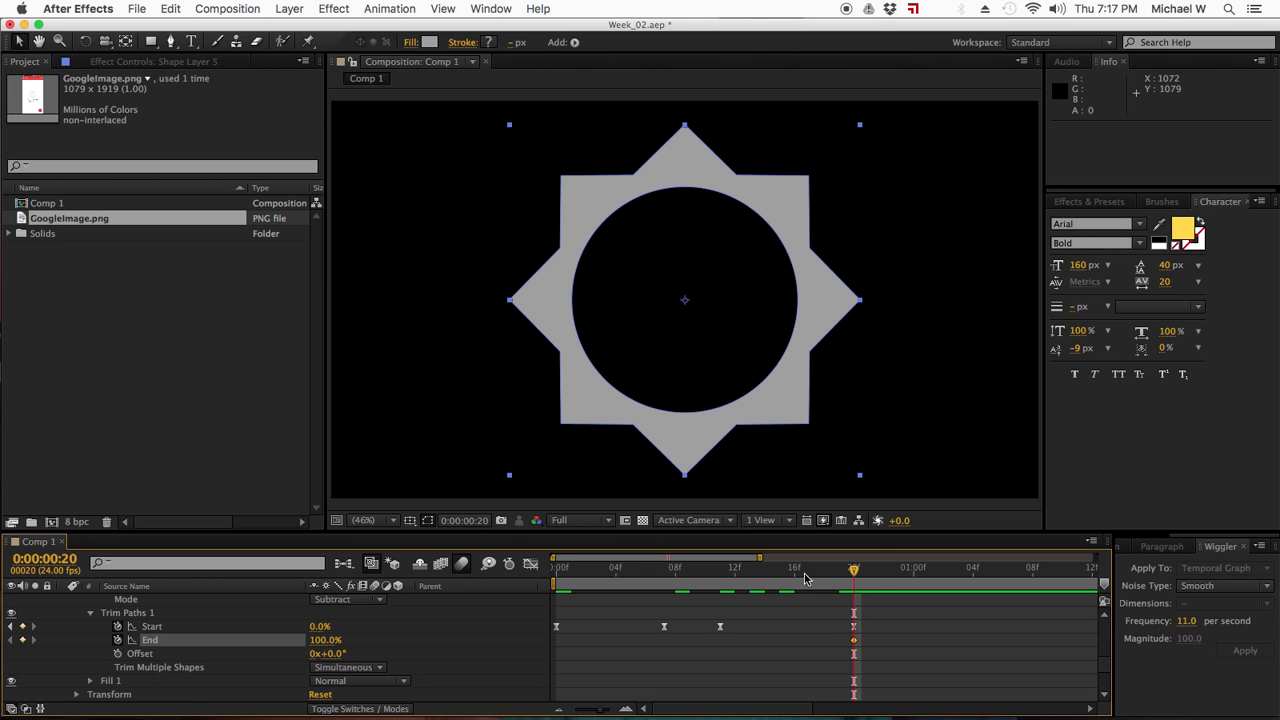
left_click_drag(855, 572, 973, 570)
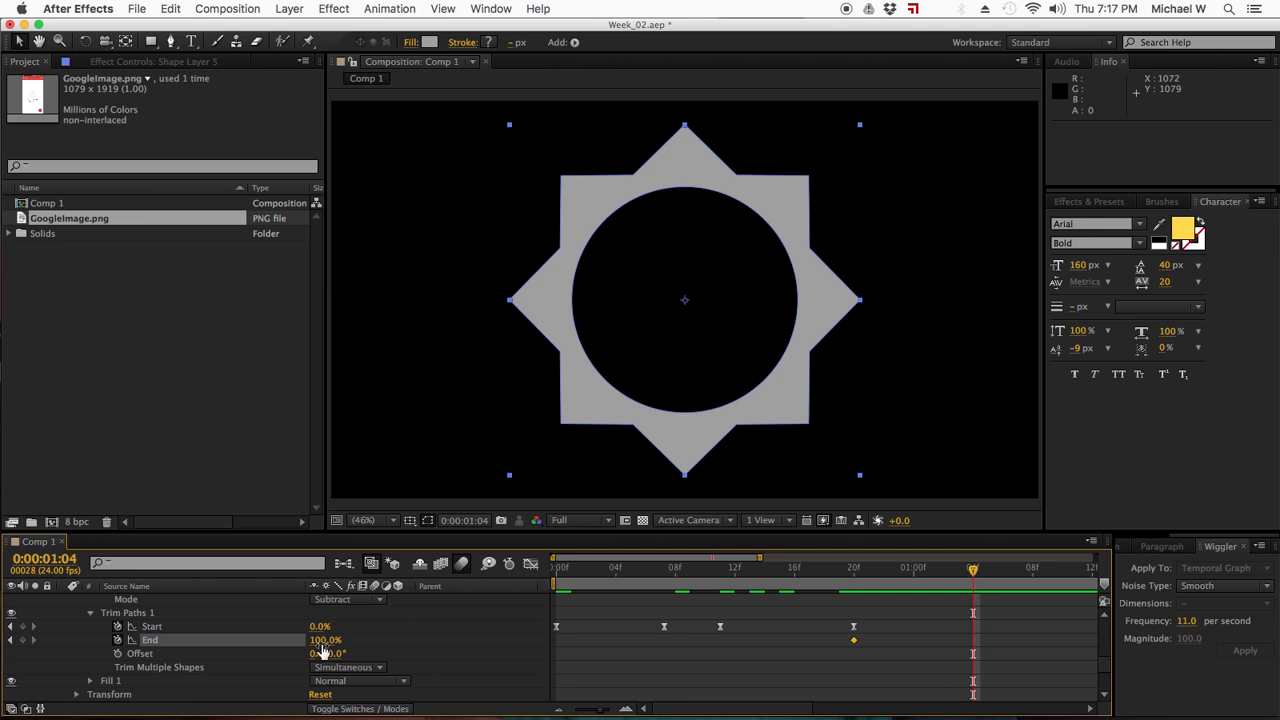
left_click_drag(322, 648, 170, 669)
left_click_drag(705, 582, 1002, 577)
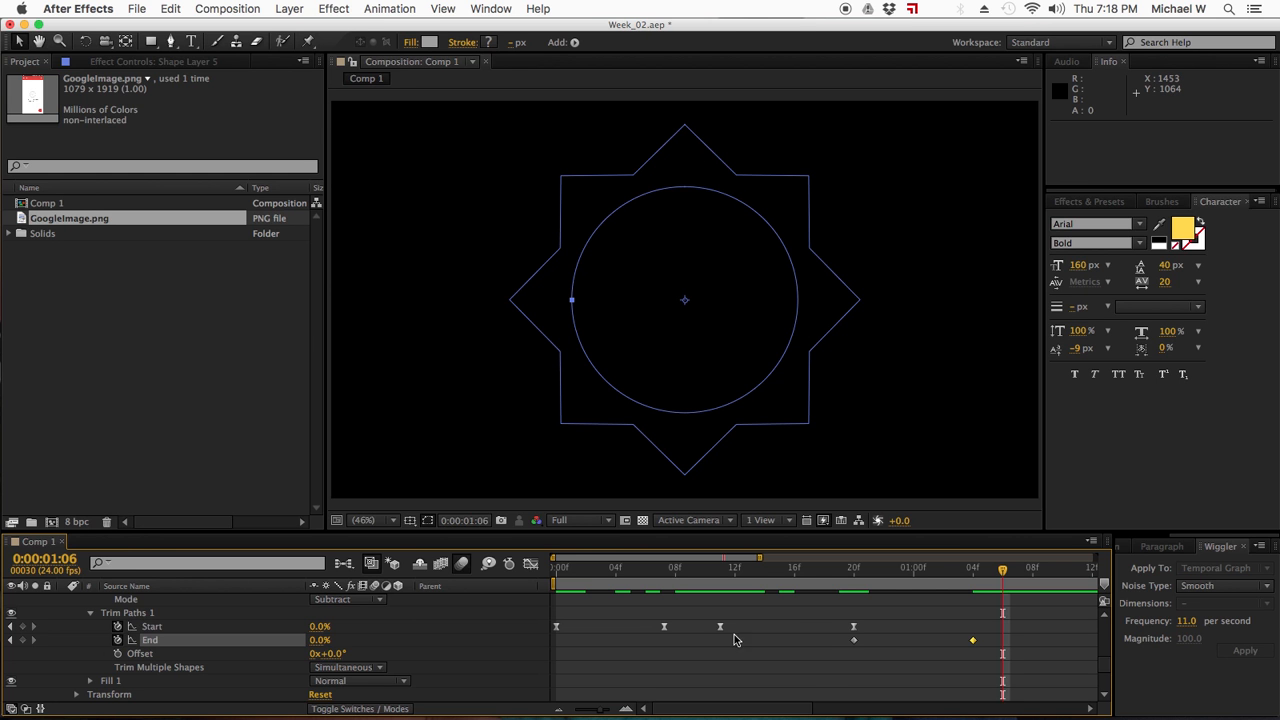
mouse_move(1035, 712)
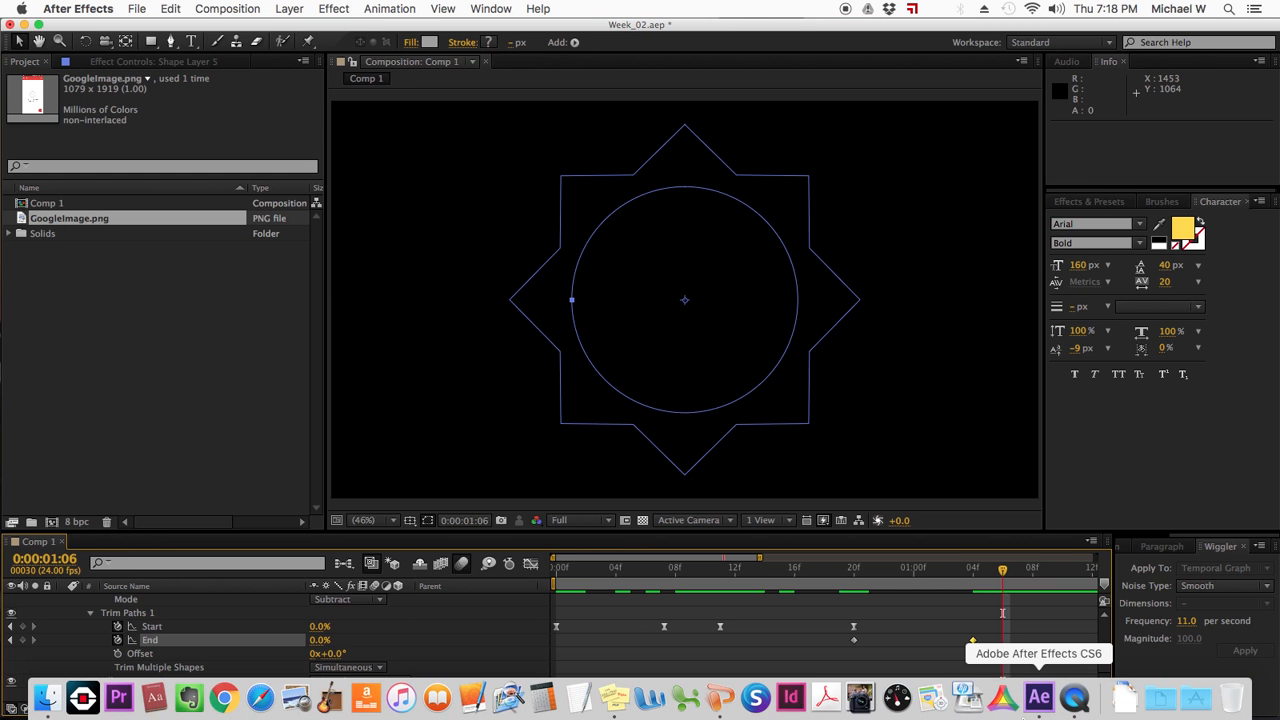